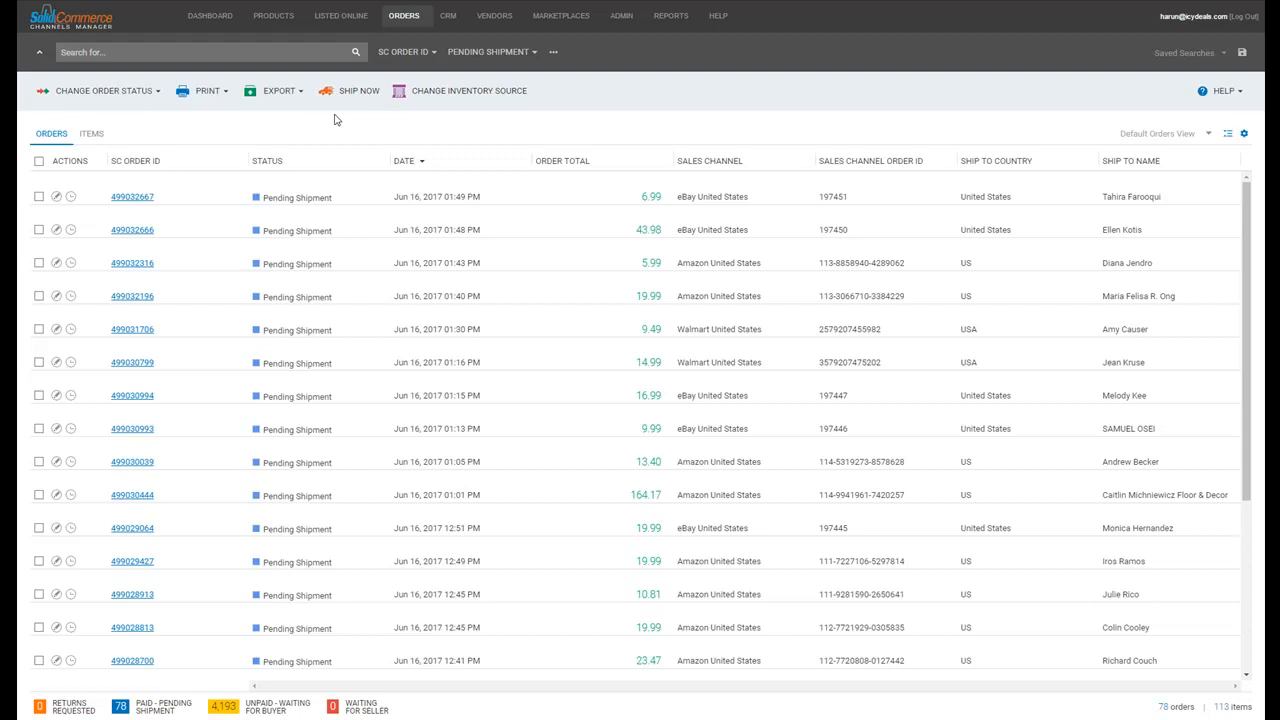
Browse the search field options and keep the status filter on Pending Shipment.
{"action": "left_click", "coordinate": [322, 52]}
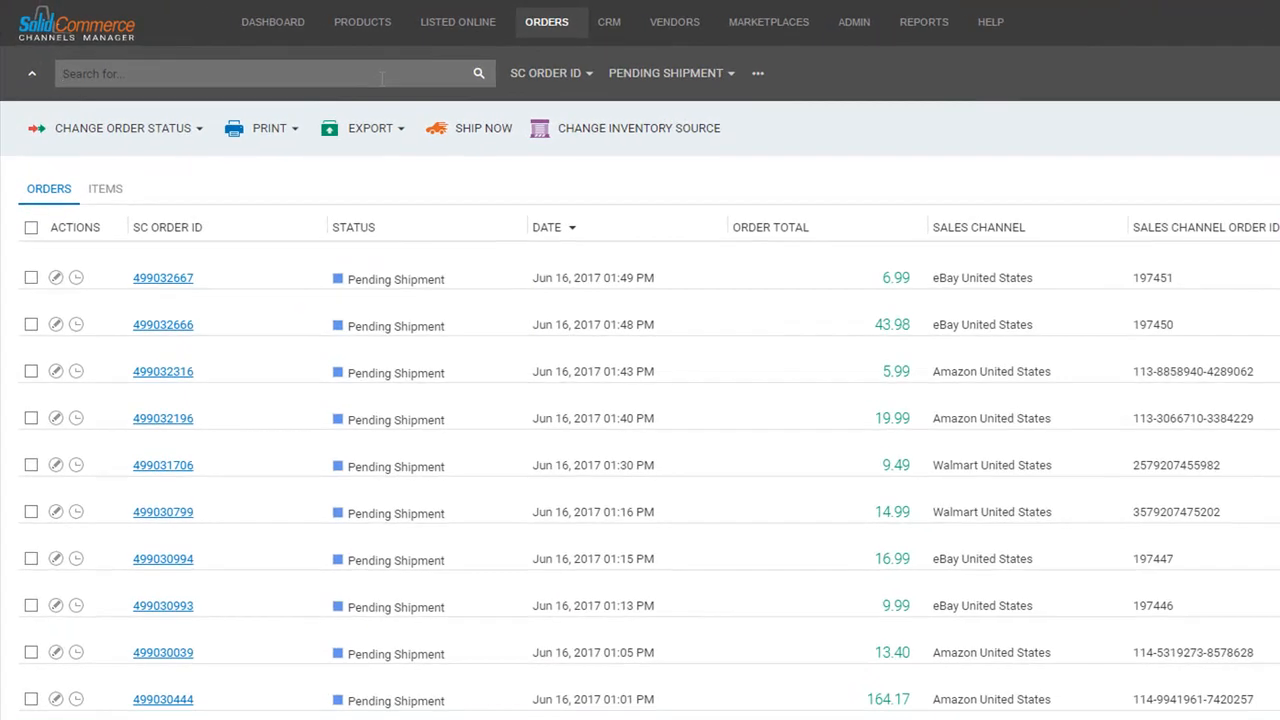
{"action": "left_click", "coordinate": [381, 78]}
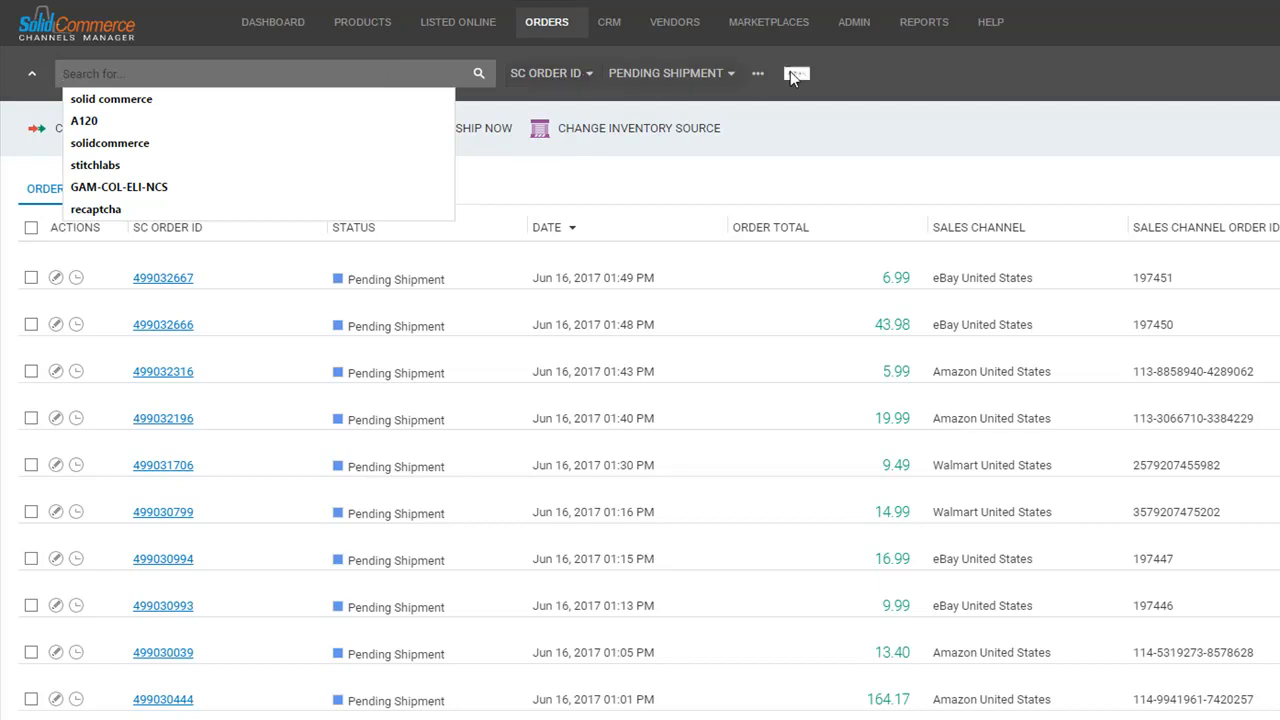
{"action": "left_click", "coordinate": [801, 71]}
{"action": "left_click", "coordinate": [588, 76]}
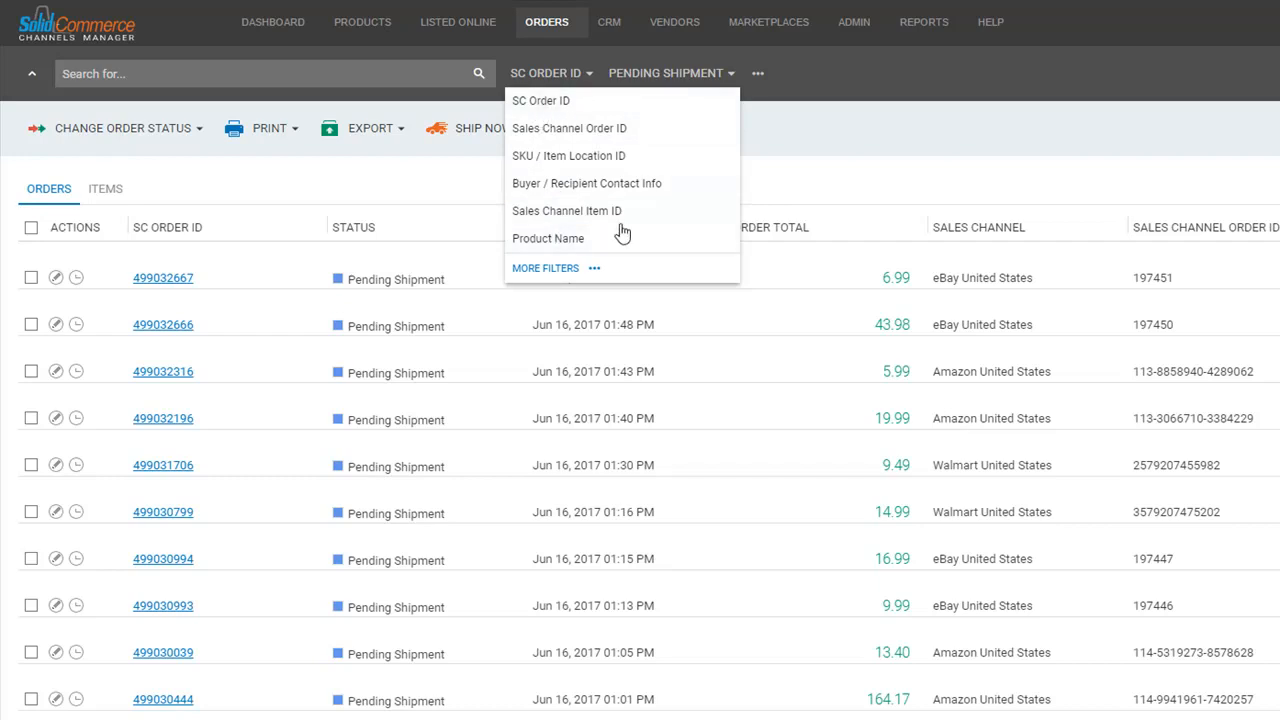
{"action": "left_click", "coordinate": [571, 270]}
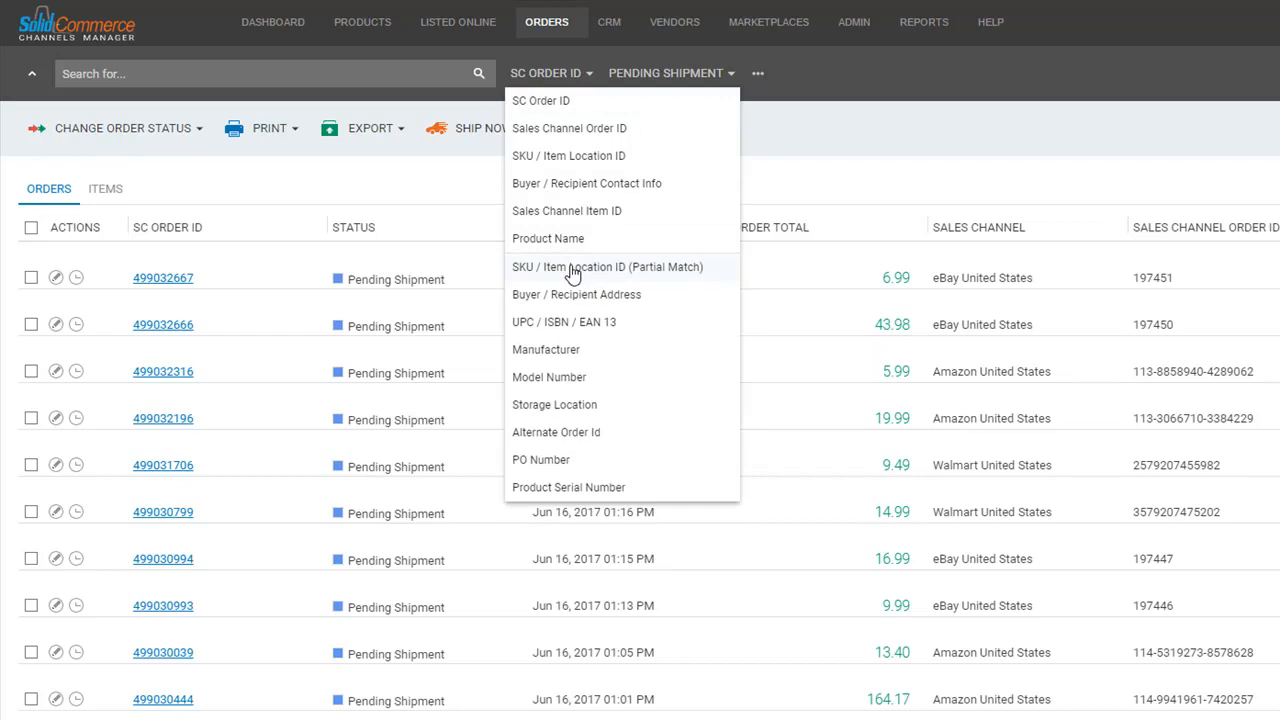
{"action": "left_click", "coordinate": [730, 77]}
{"action": "left_click", "coordinate": [730, 77]}
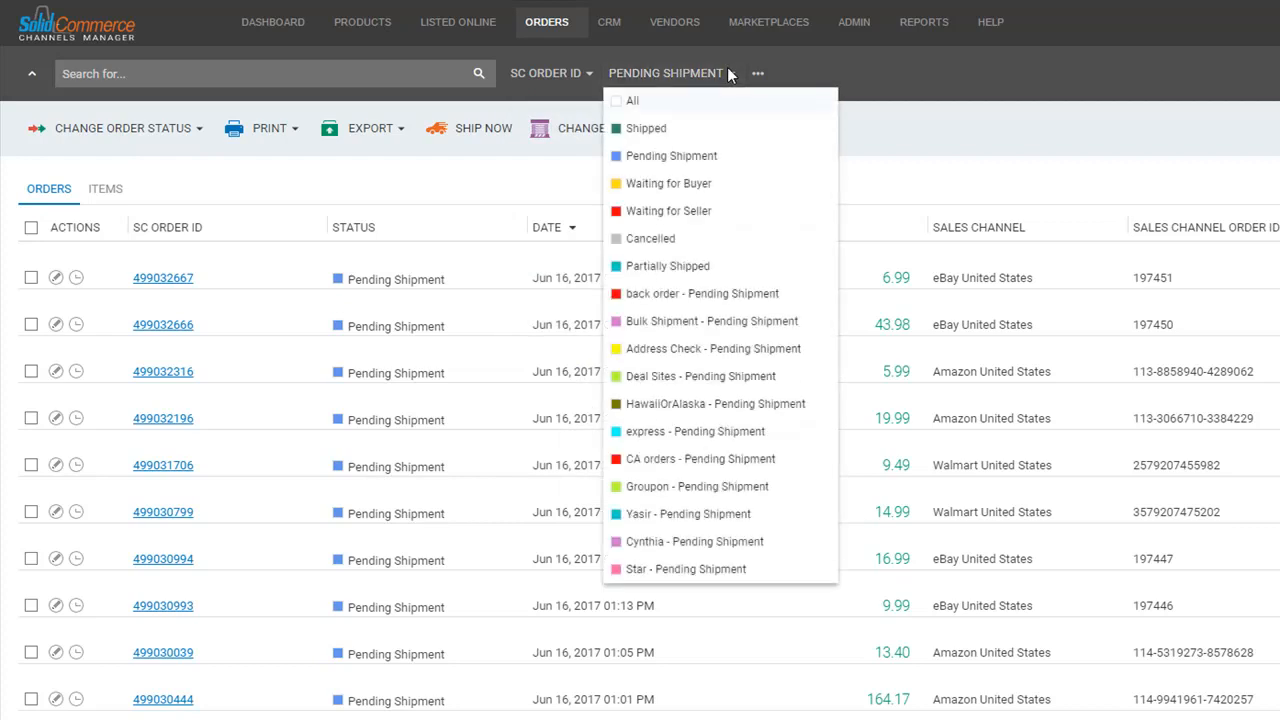
{"action": "left_click", "coordinate": [687, 160]}
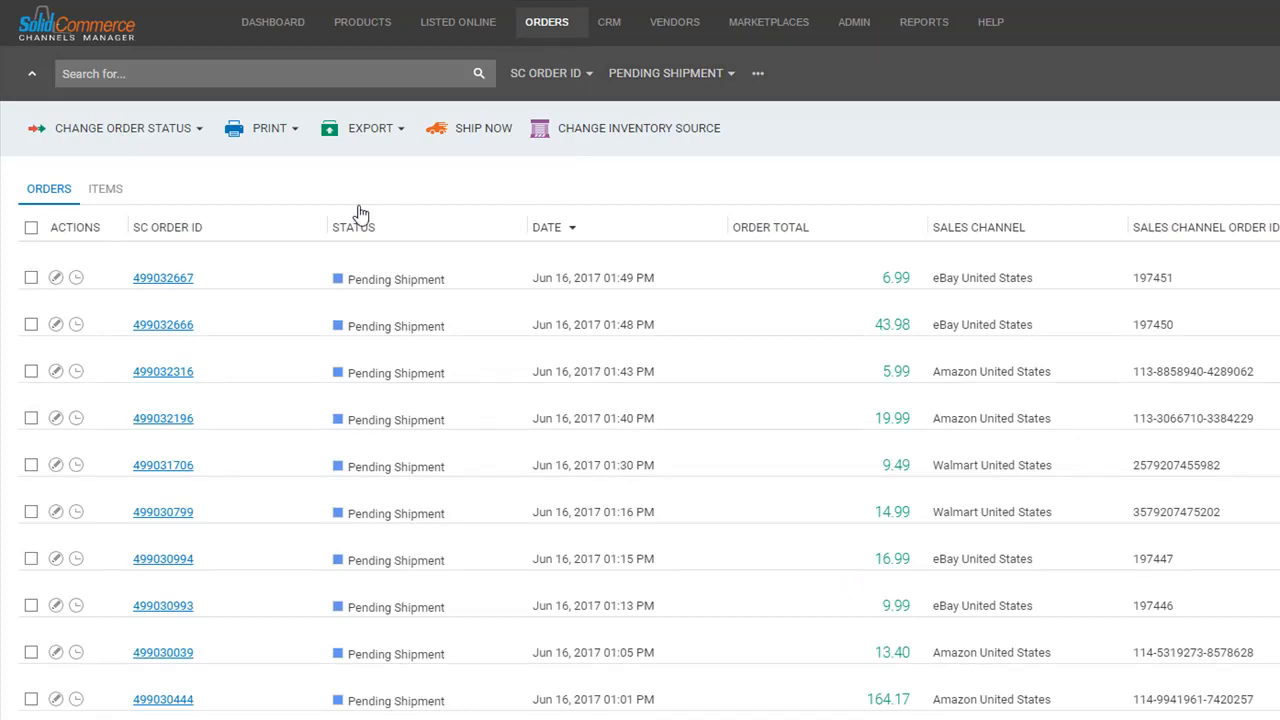
{"action": "left_click_drag", "start_coordinate": [196, 279], "coordinate": [131, 278]}
{"action": "key", "text": "ctrl+c"}
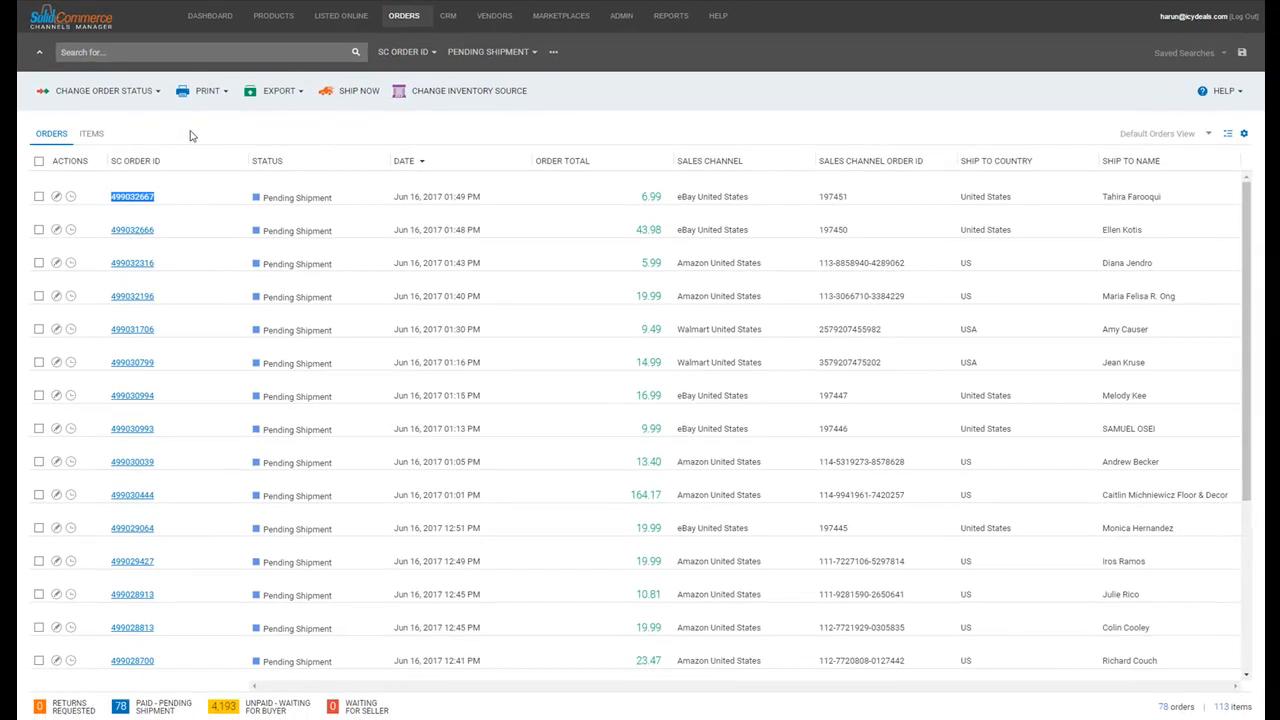
{"action": "left_click", "coordinate": [244, 73]}
{"action": "key", "text": "ctrl+v"}
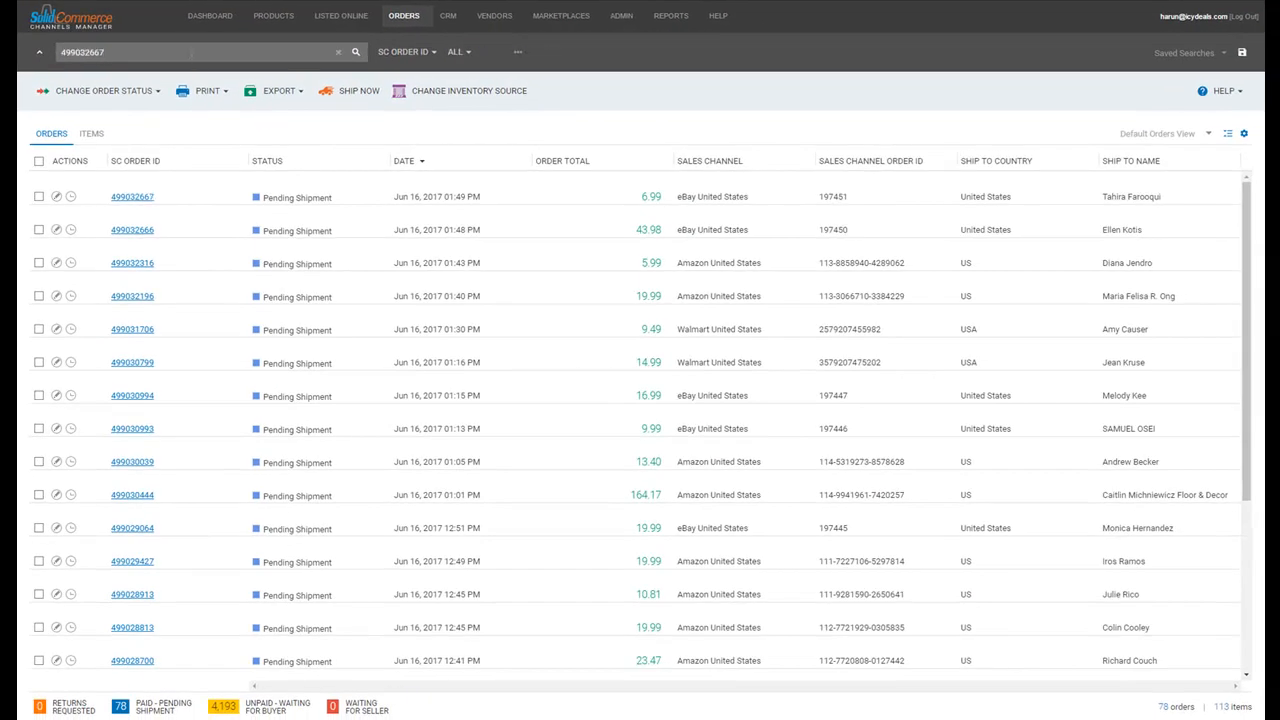
{"action": "key", "text": "Return"}
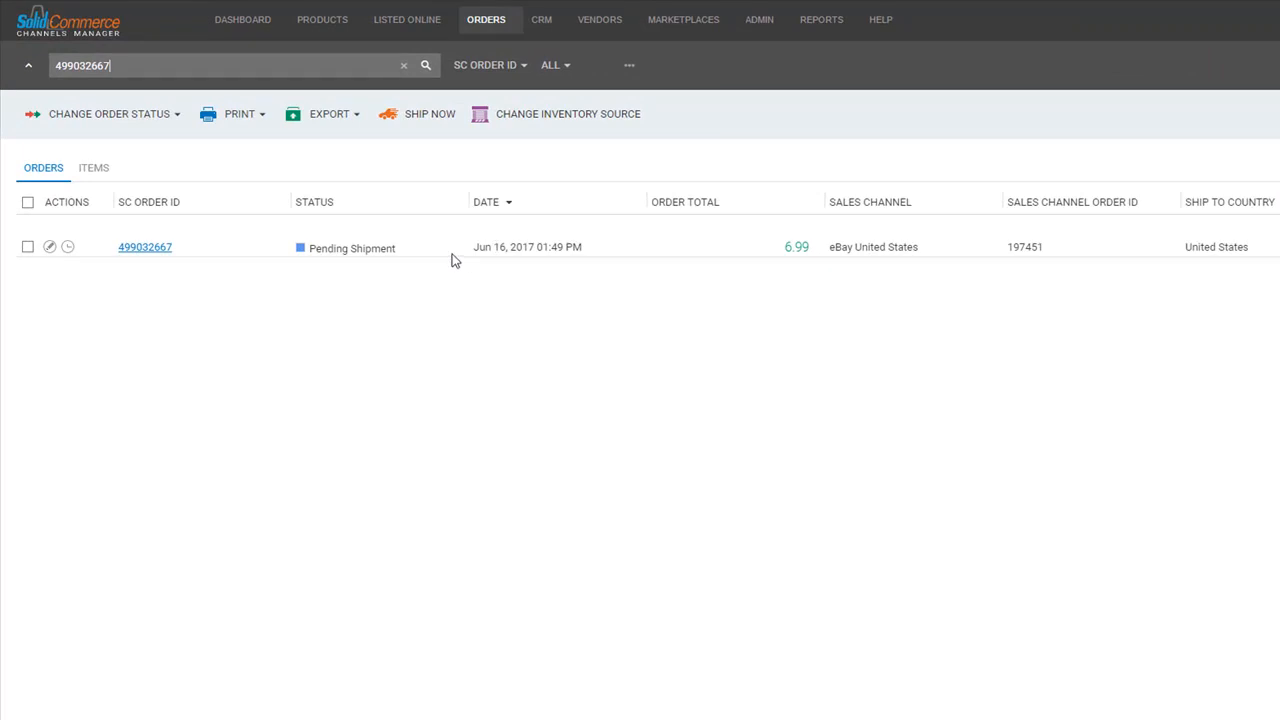
{"action": "left_click", "coordinate": [629, 65]}
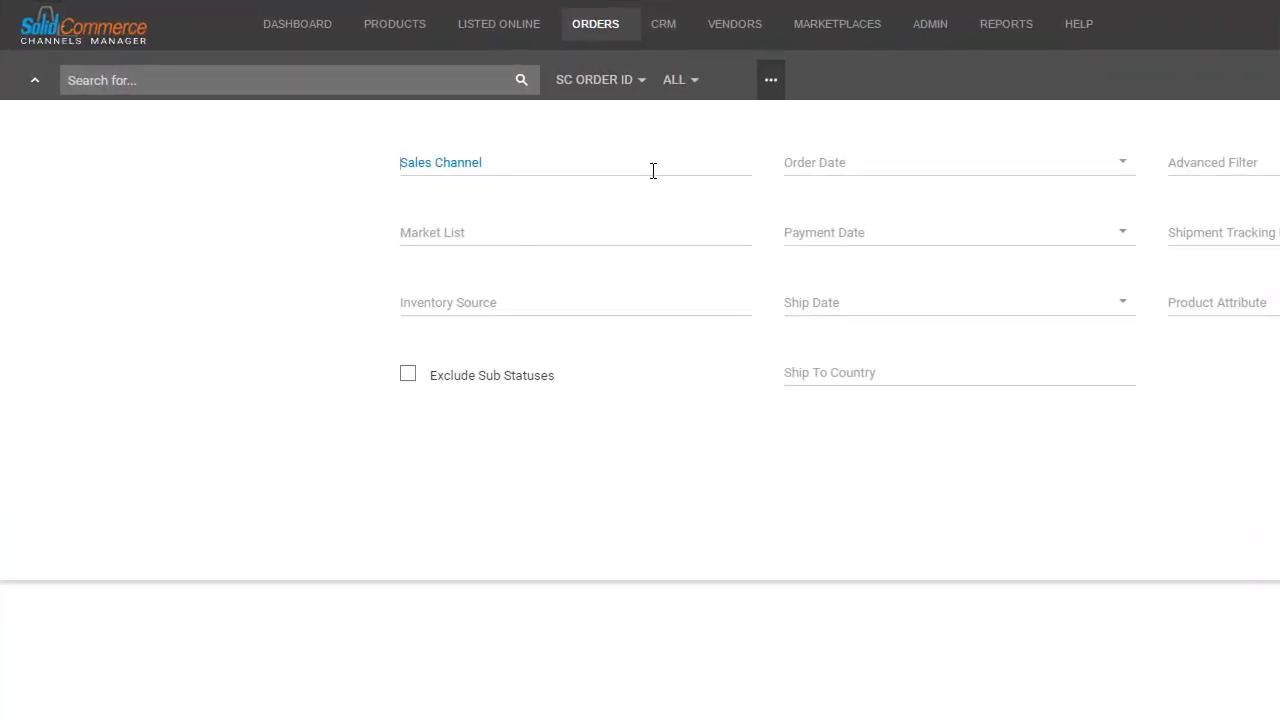
Filter orders to Sales Channel Amazon with Order Date Last 7 days and apply.
{"action": "left_click", "coordinate": [440, 108]}
{"action": "left_click", "coordinate": [563, 204]}
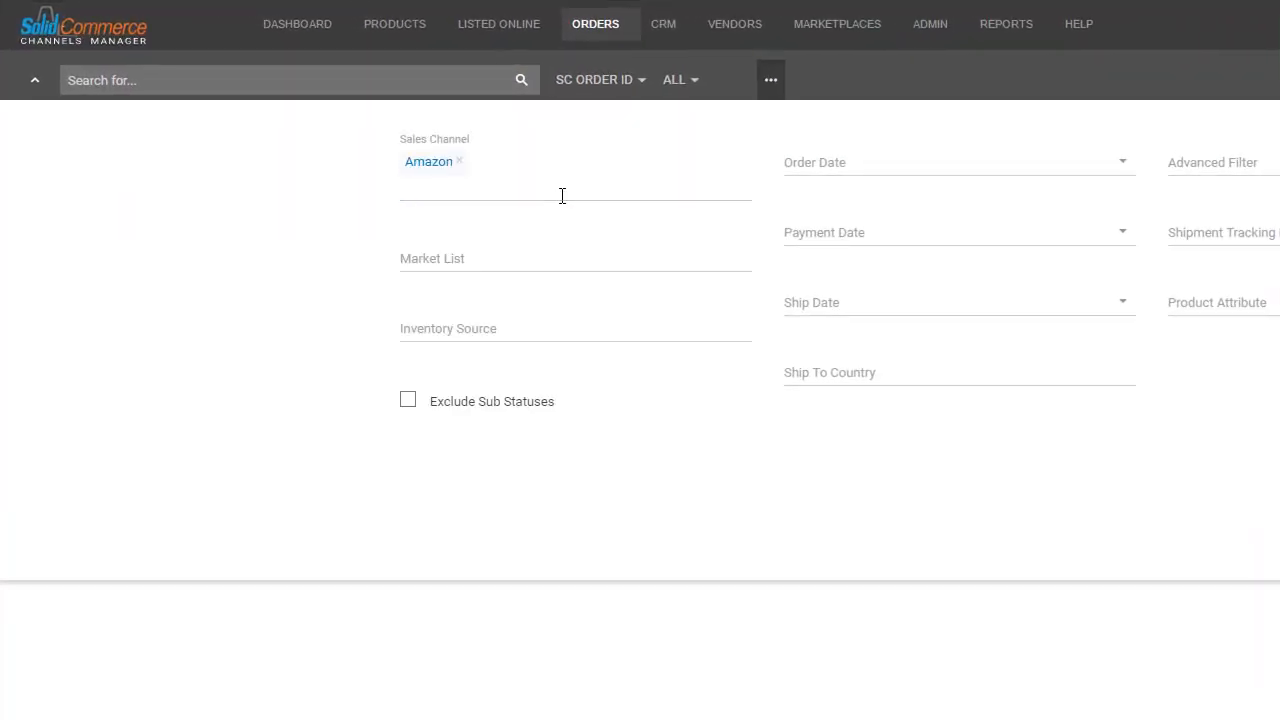
{"action": "left_click", "coordinate": [900, 170]}
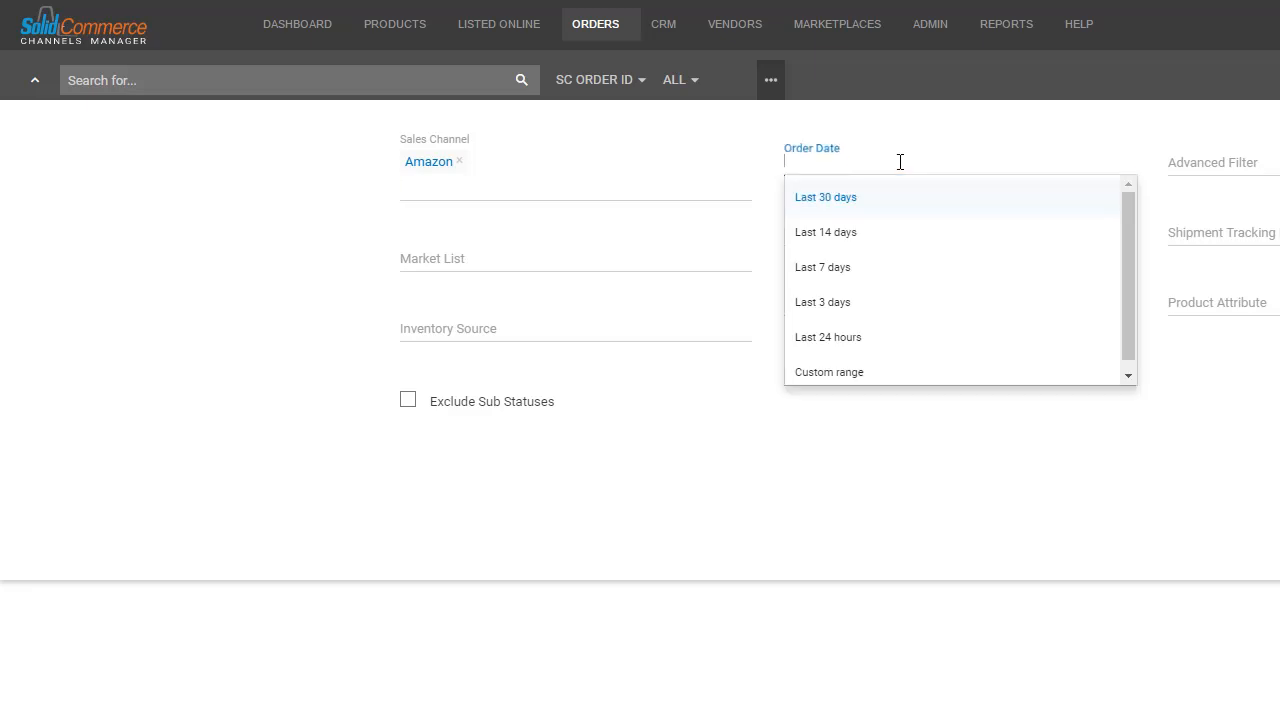
{"action": "left_click", "coordinate": [842, 270]}
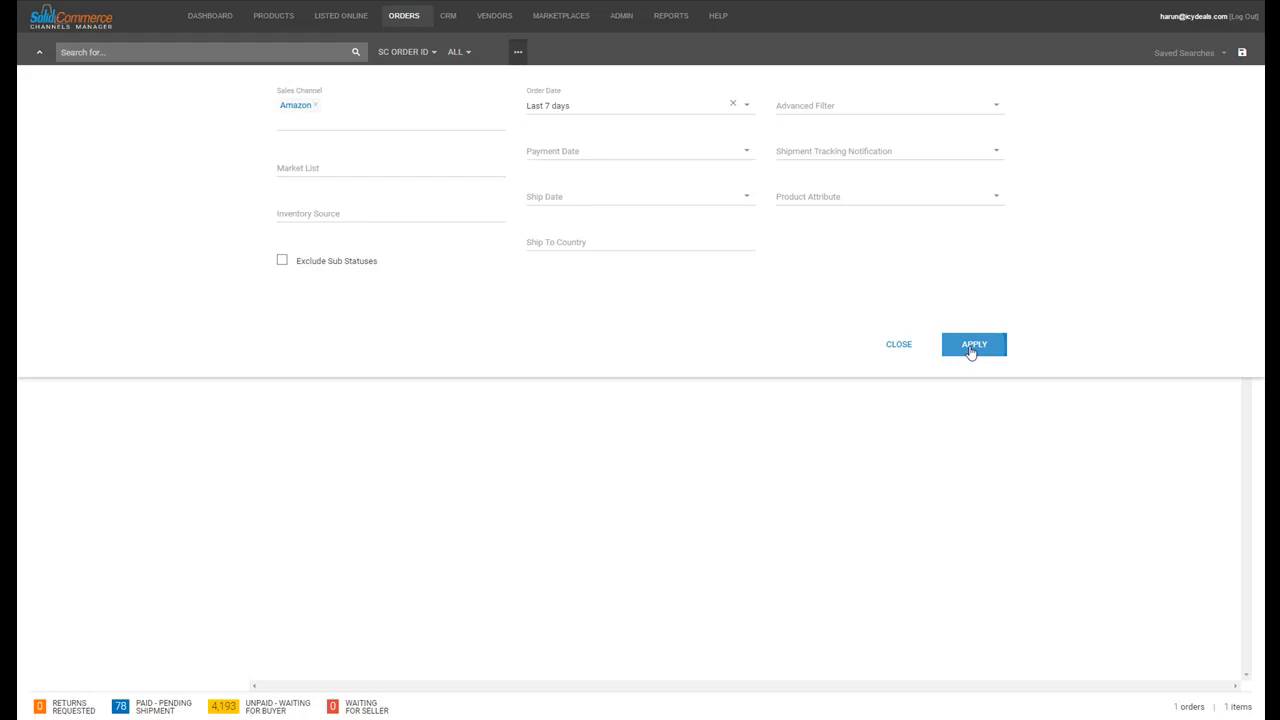
{"action": "left_click", "coordinate": [970, 347]}
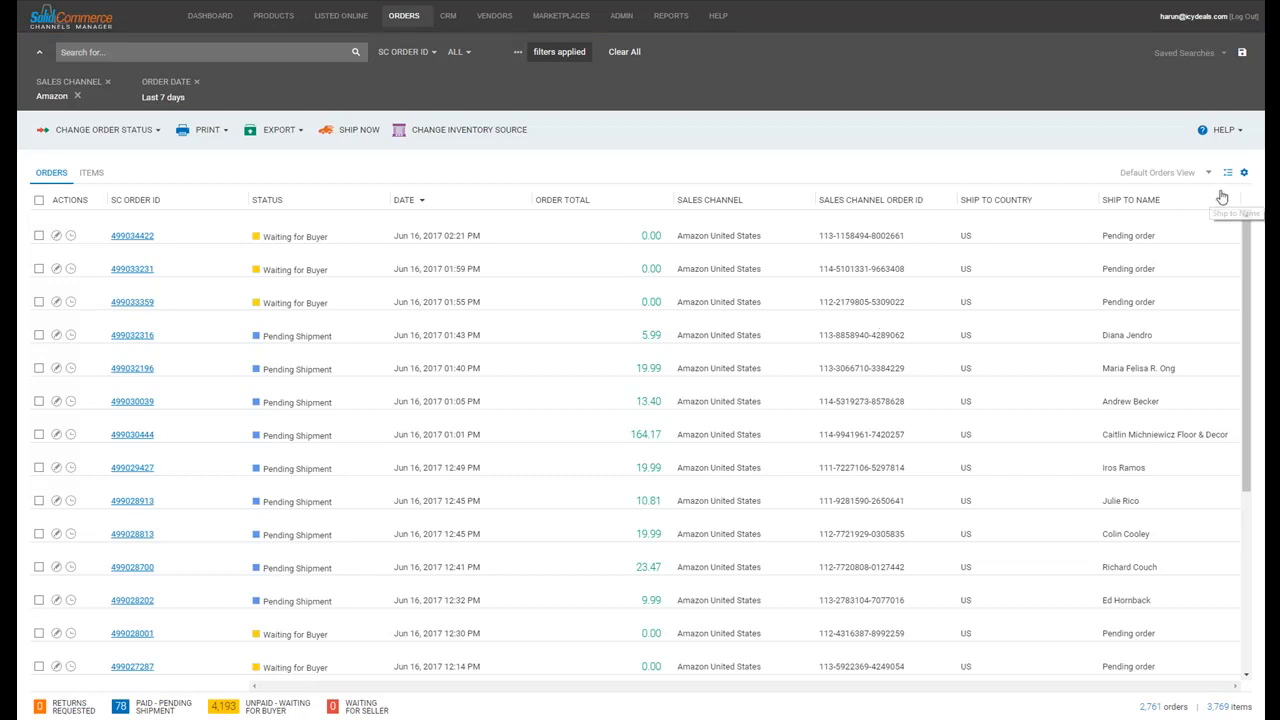
Save the current Amazon last-7-days filters as a search named 'amazon 7 days'.
{"action": "left_click", "coordinate": [1243, 53]}
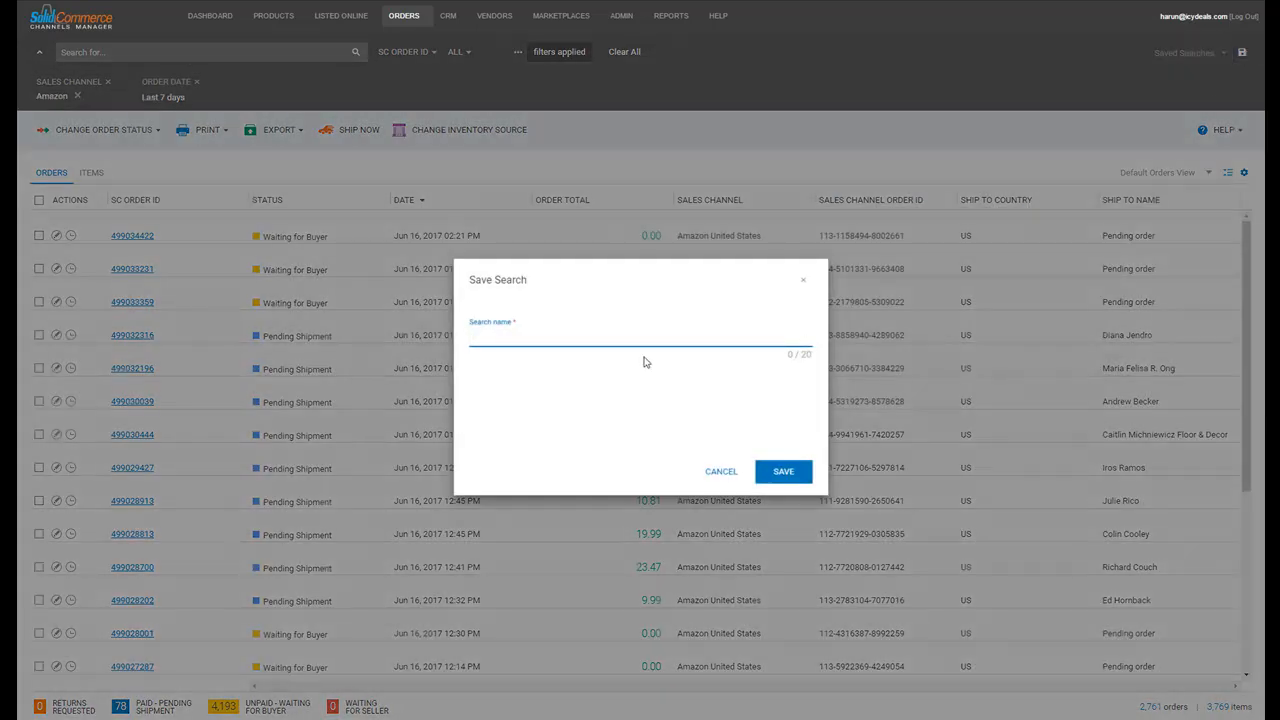
{"action": "left_click", "coordinate": [606, 336]}
{"action": "type", "text": "a"}
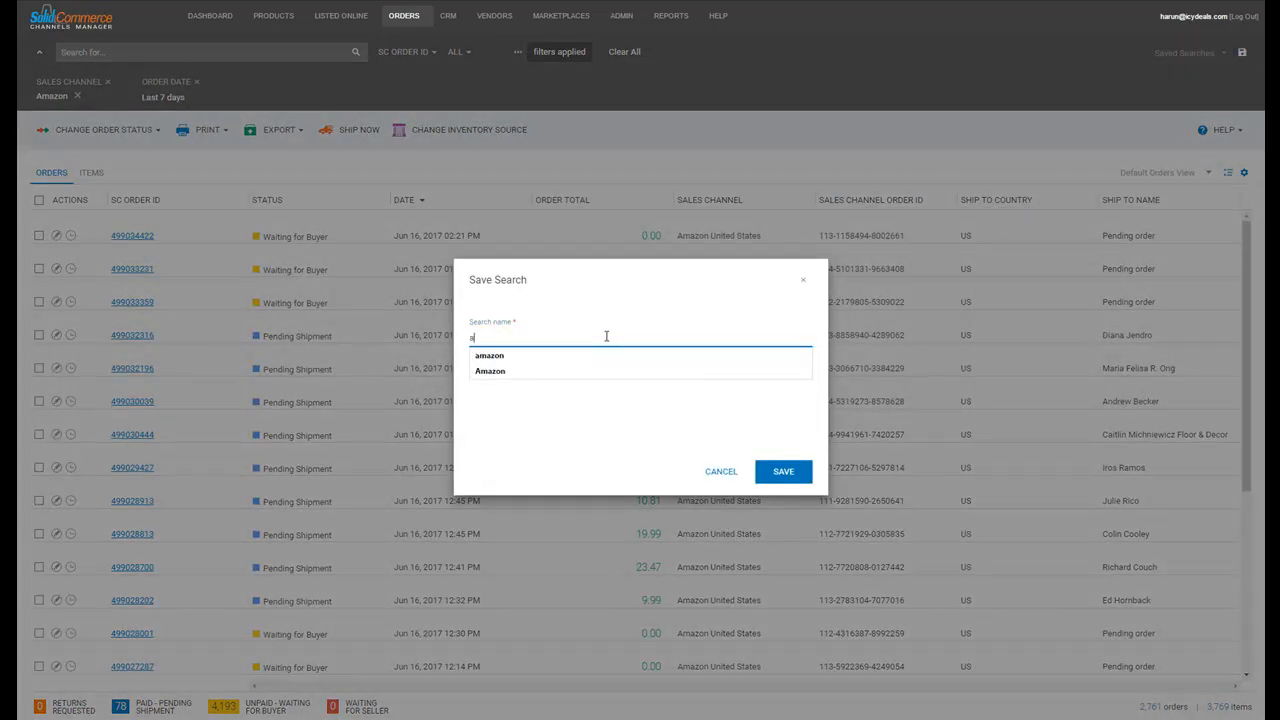
{"action": "type", "text": "mazon 7 days"}
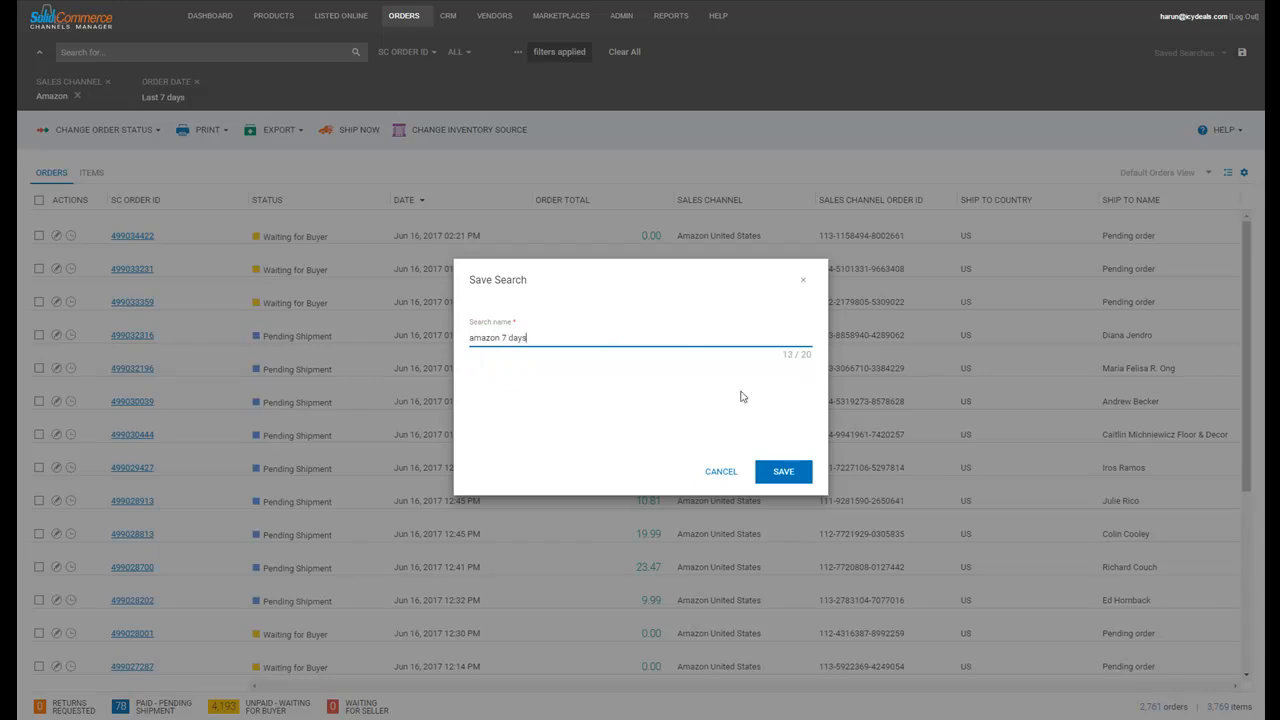
{"action": "left_click", "coordinate": [786, 472]}
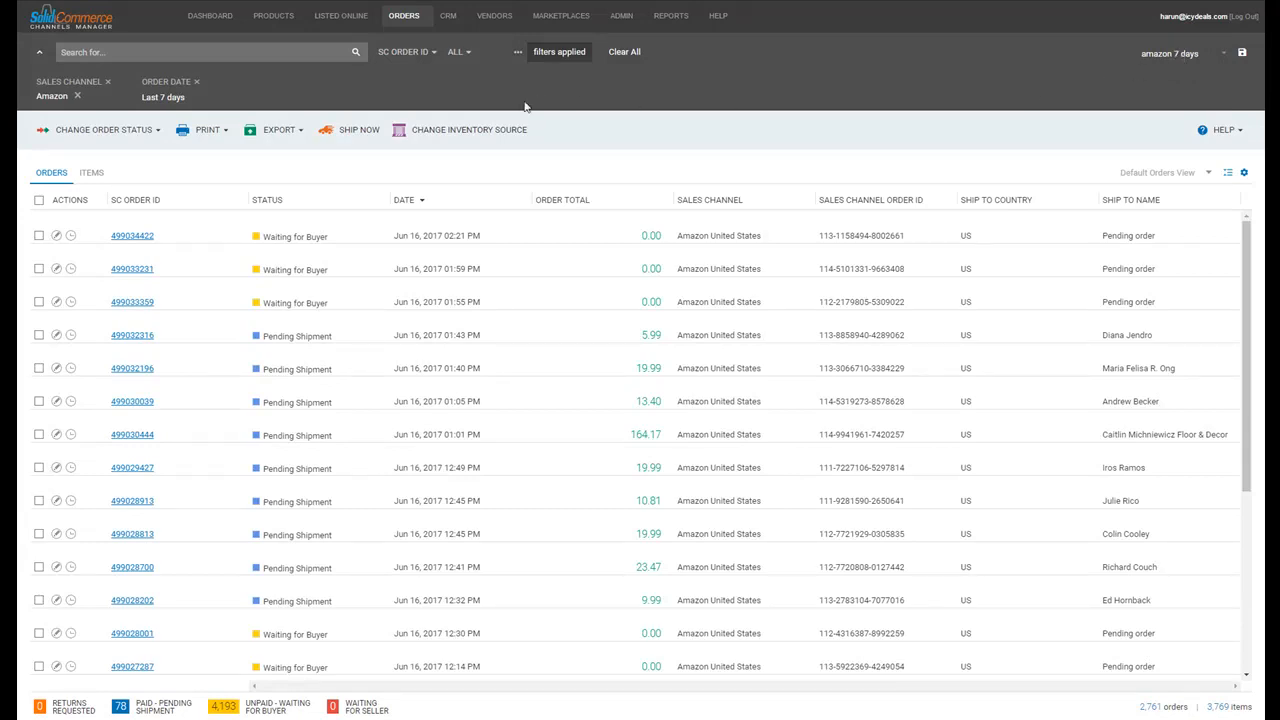
{"action": "left_click", "coordinate": [157, 135]}
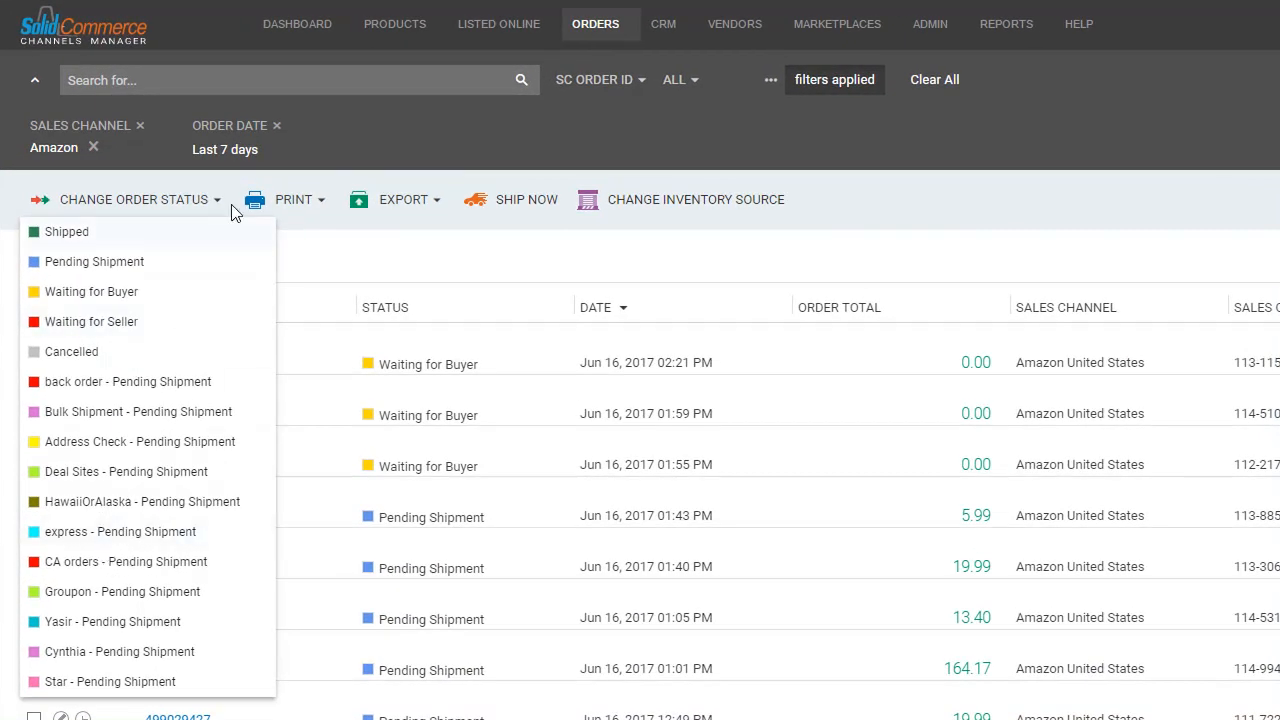
{"action": "left_click", "coordinate": [320, 205]}
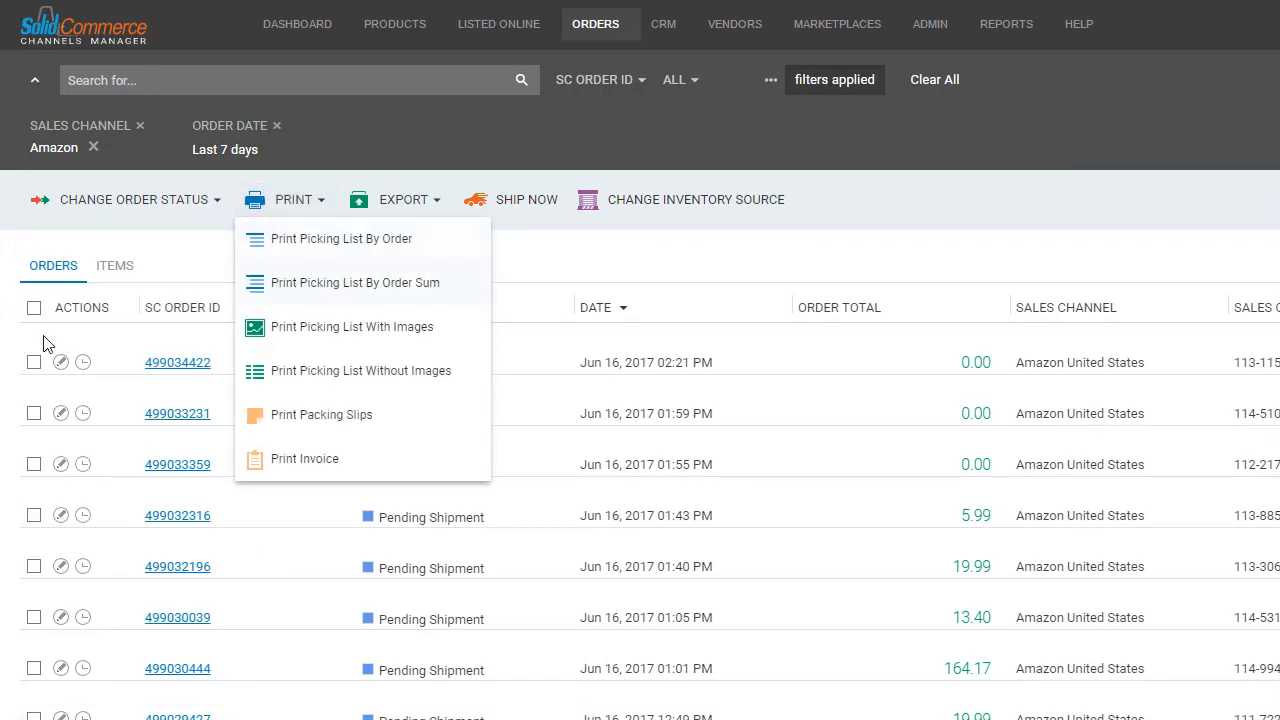
{"action": "left_click", "coordinate": [35, 365]}
{"action": "left_click", "coordinate": [34, 413]}
{"action": "left_click", "coordinate": [34, 362]}
{"action": "left_click", "coordinate": [324, 200]}
{"action": "left_click", "coordinate": [320, 330]}
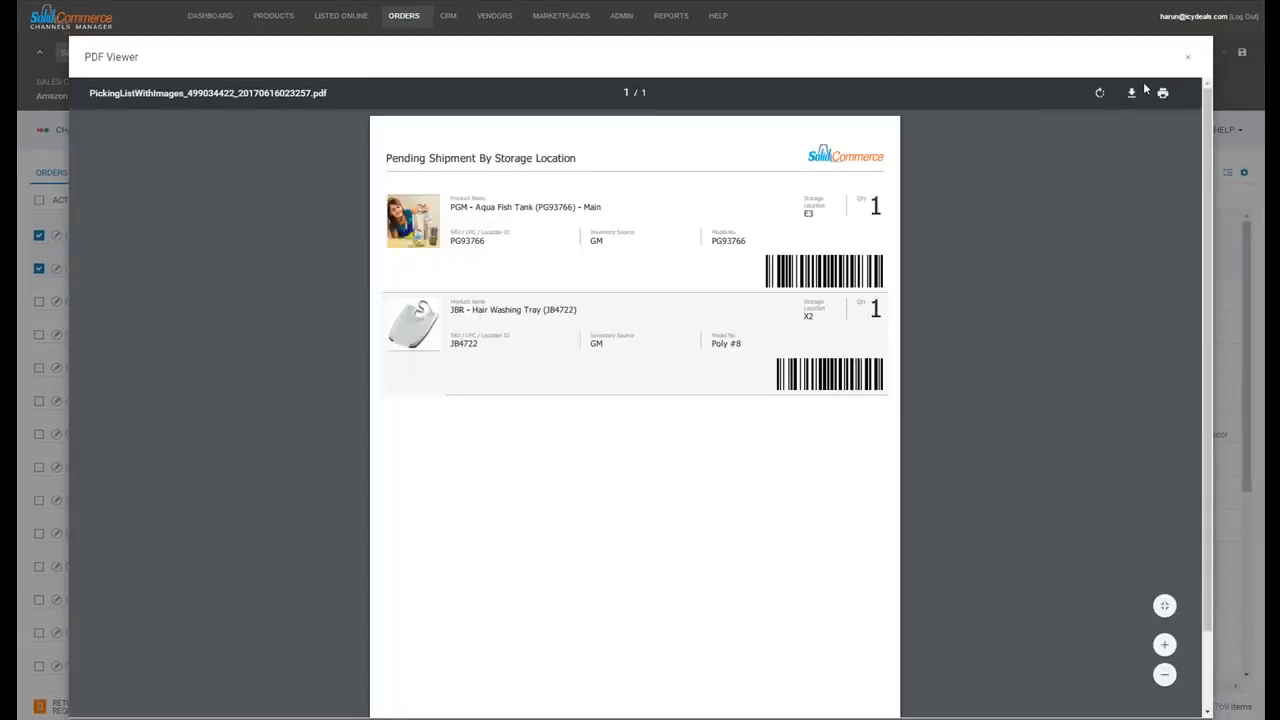
{"action": "left_click", "coordinate": [1190, 61]}
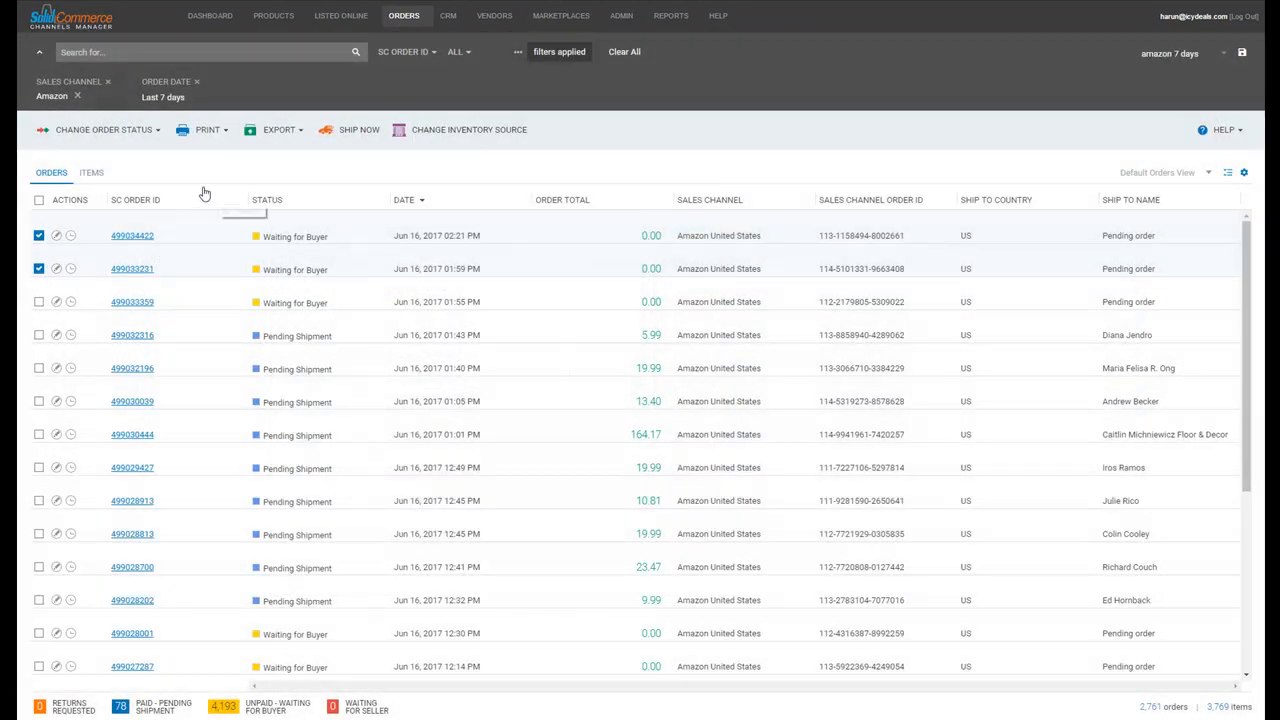
{"action": "left_click", "coordinate": [280, 130]}
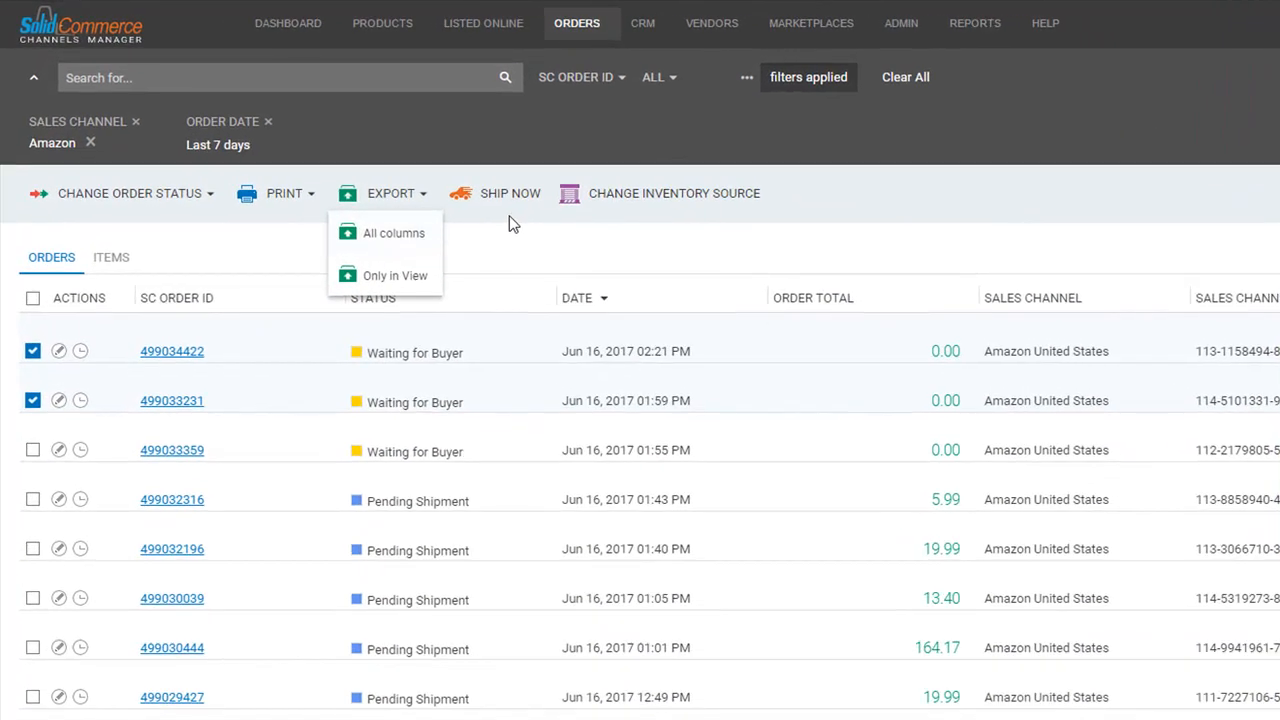
{"action": "left_click", "coordinate": [32, 402]}
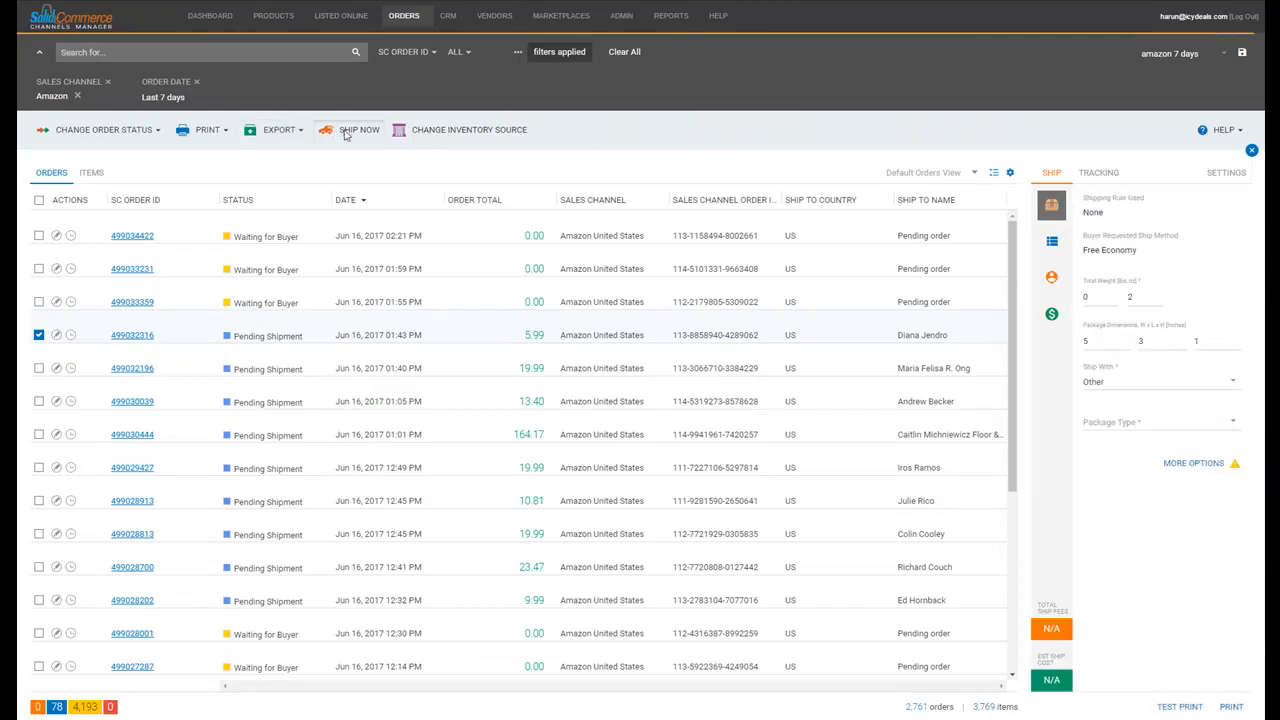
{"action": "left_click", "coordinate": [345, 135]}
{"action": "left_click", "coordinate": [346, 135]}
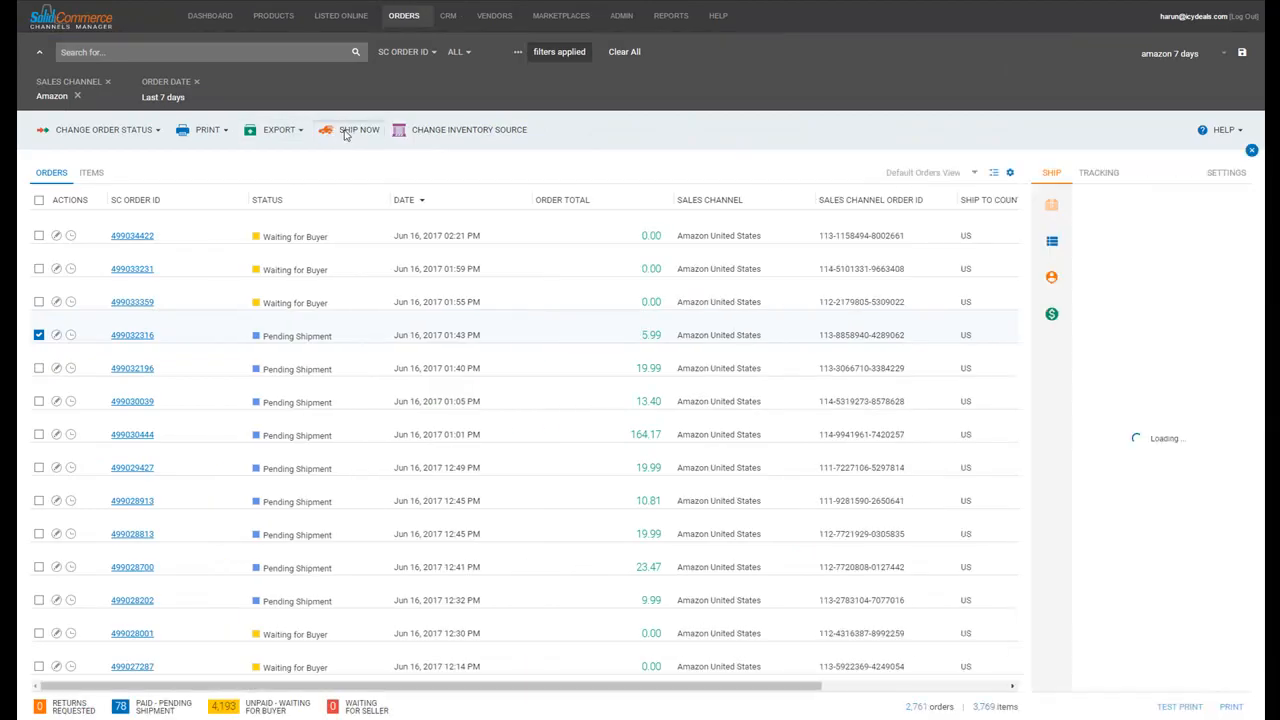
{"action": "left_click", "coordinate": [345, 135]}
{"action": "left_click", "coordinate": [735, 519]}
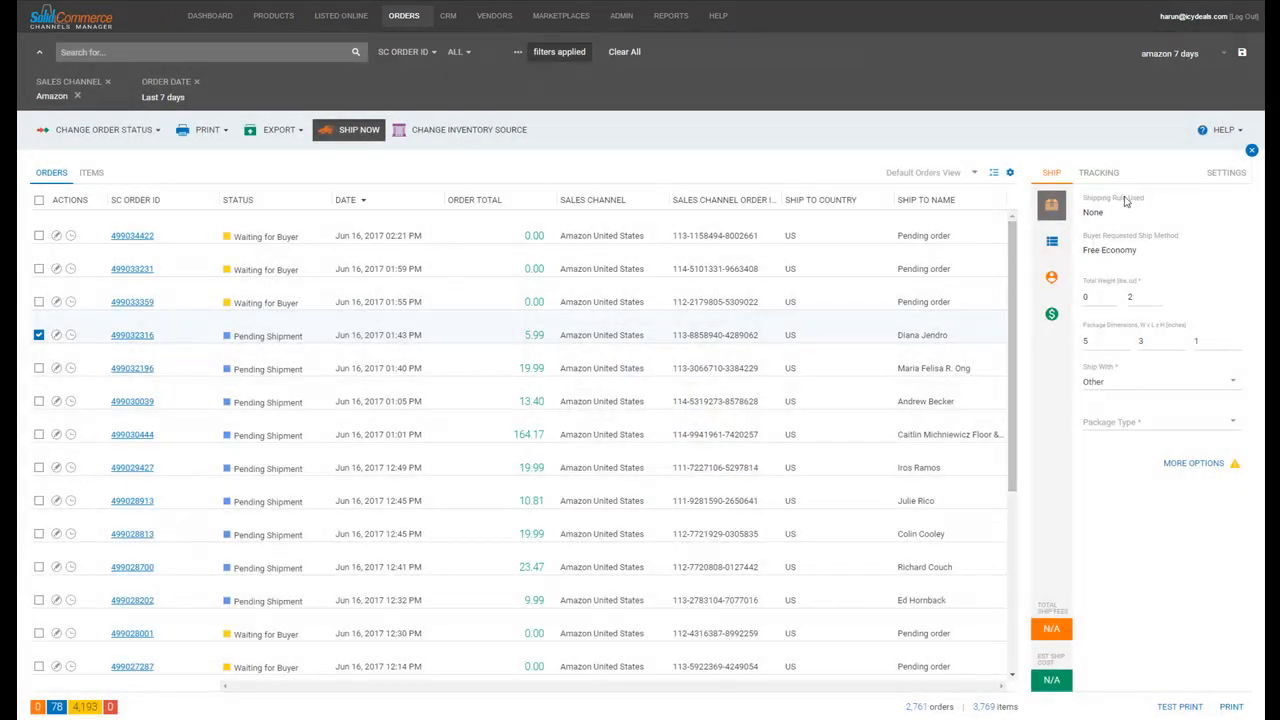
{"action": "left_click", "coordinate": [1141, 377]}
{"action": "left_click", "coordinate": [1110, 458]}
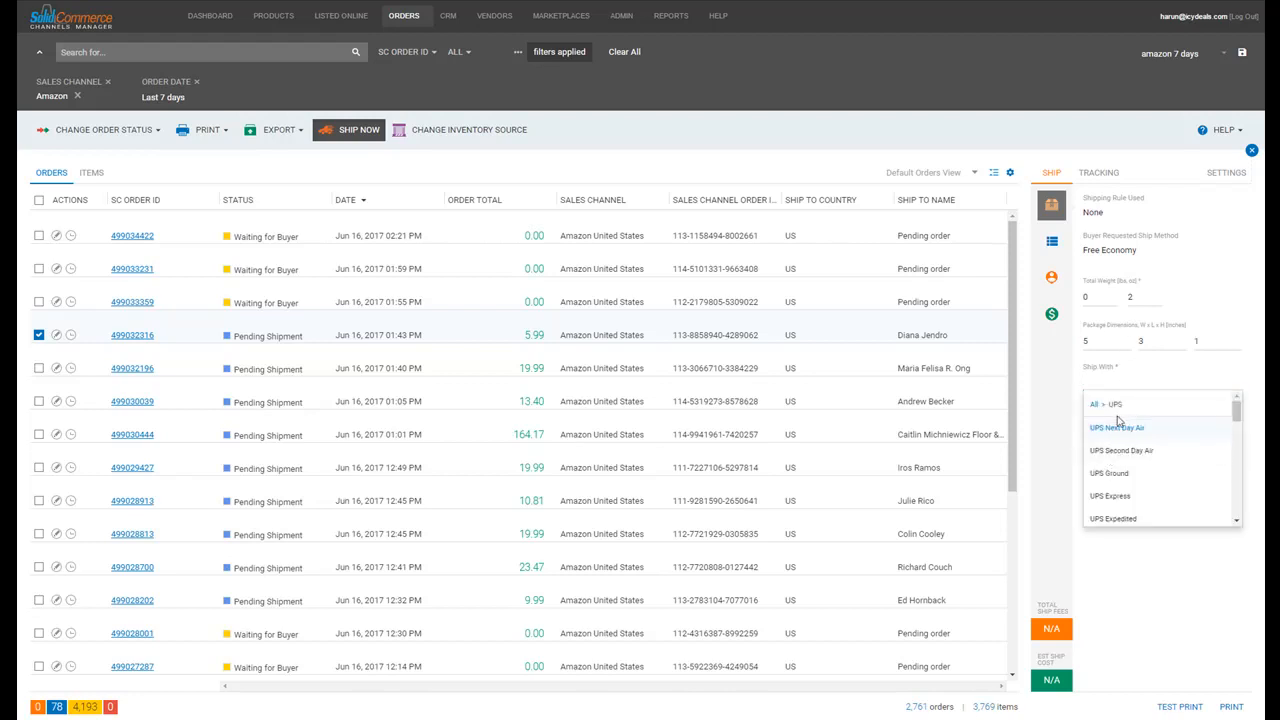
{"action": "left_click", "coordinate": [1120, 474]}
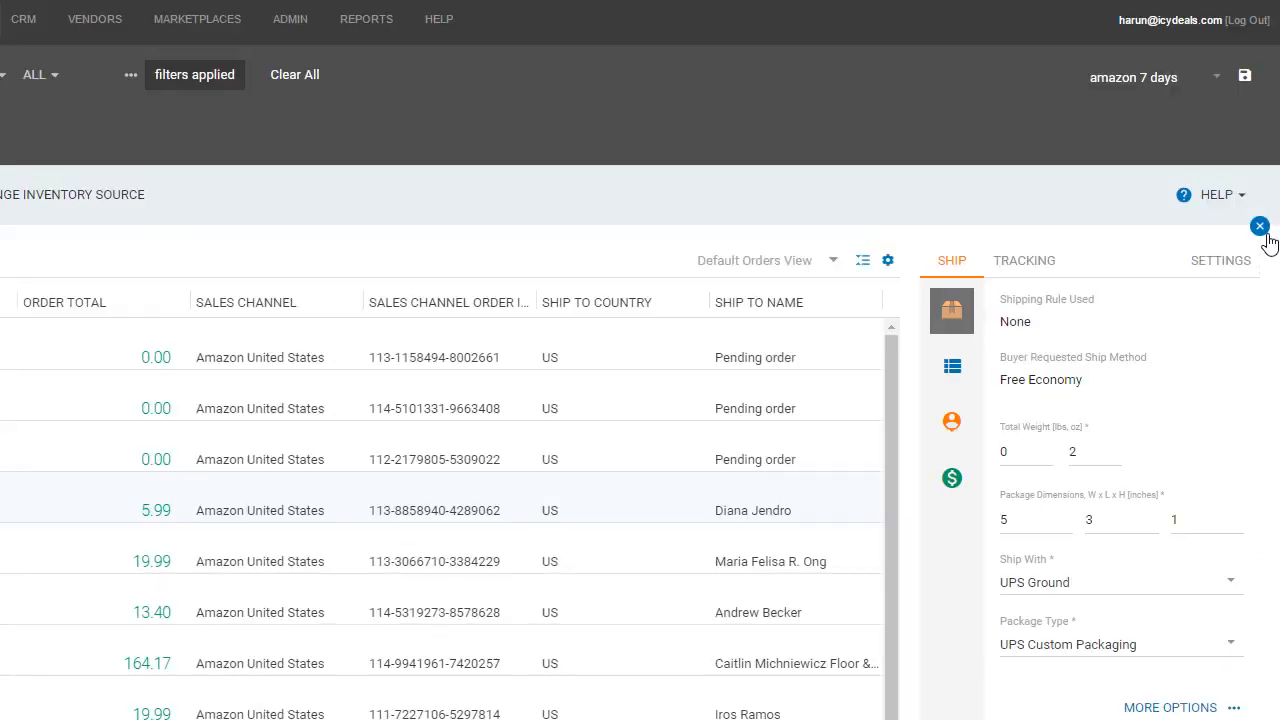
{"action": "left_click", "coordinate": [1262, 220]}
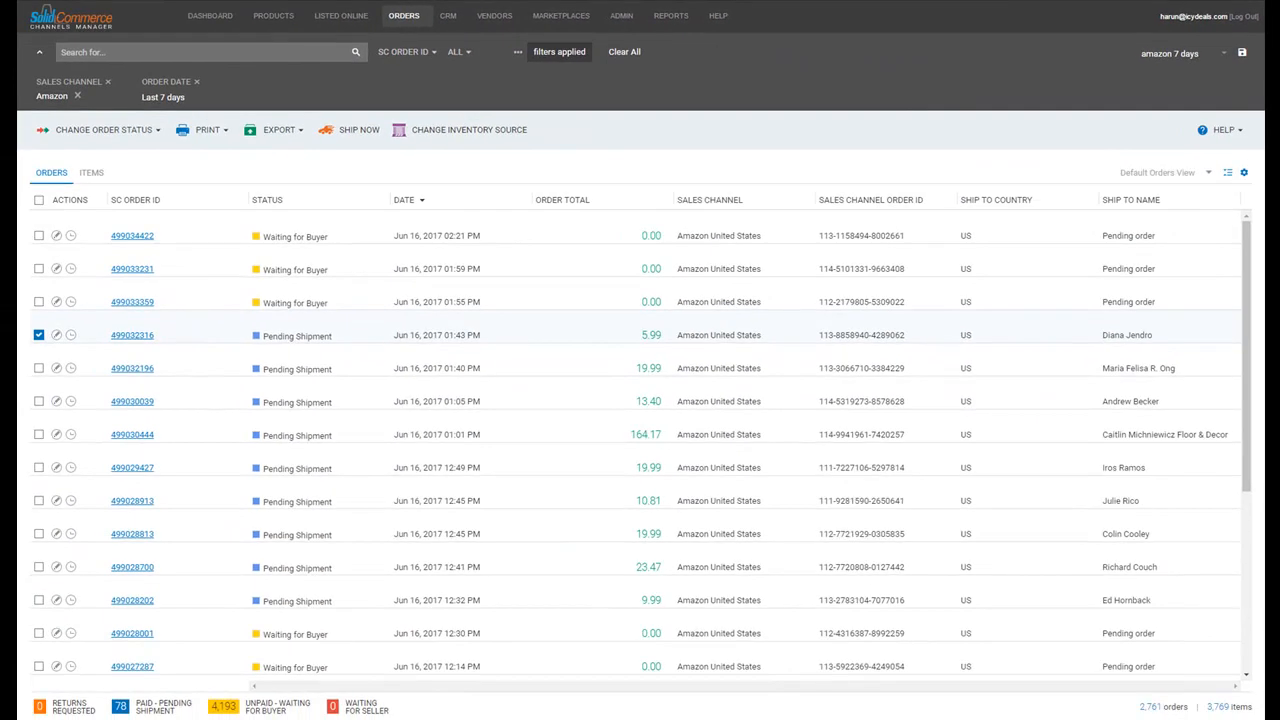
{"action": "left_click", "coordinate": [40, 336]}
{"action": "left_click", "coordinate": [1245, 176]}
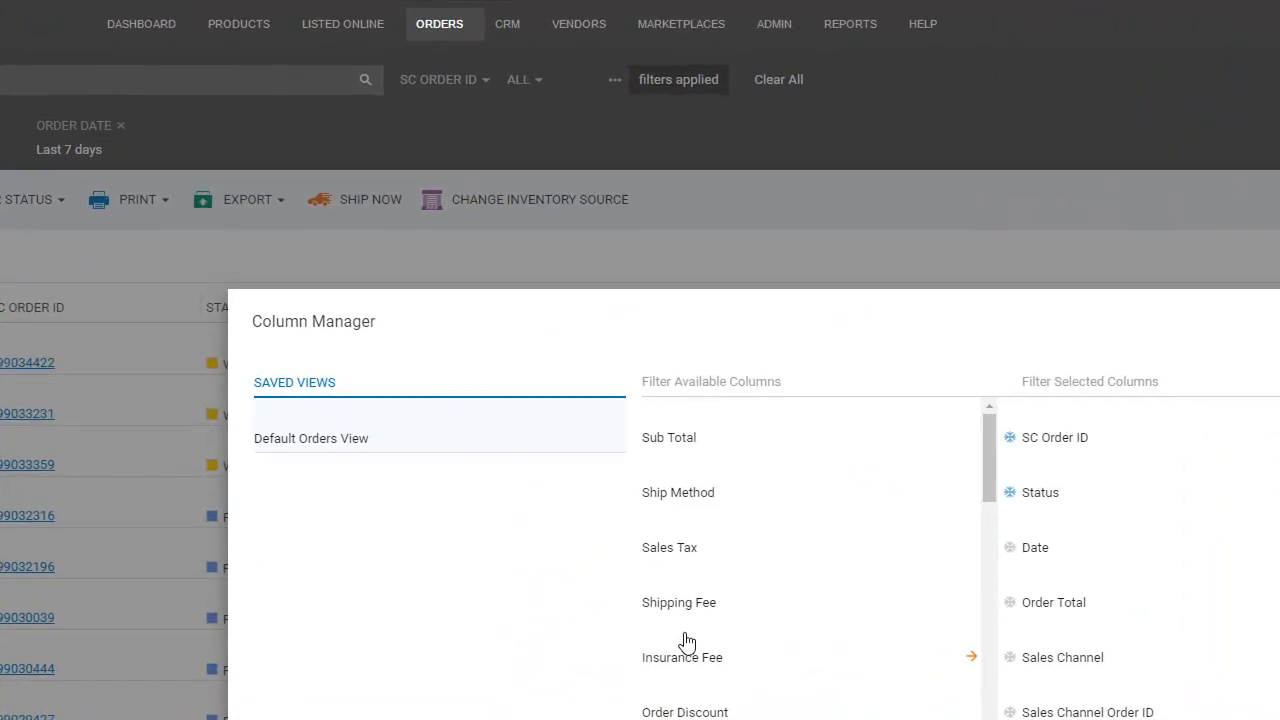
{"action": "left_click", "coordinate": [680, 612]}
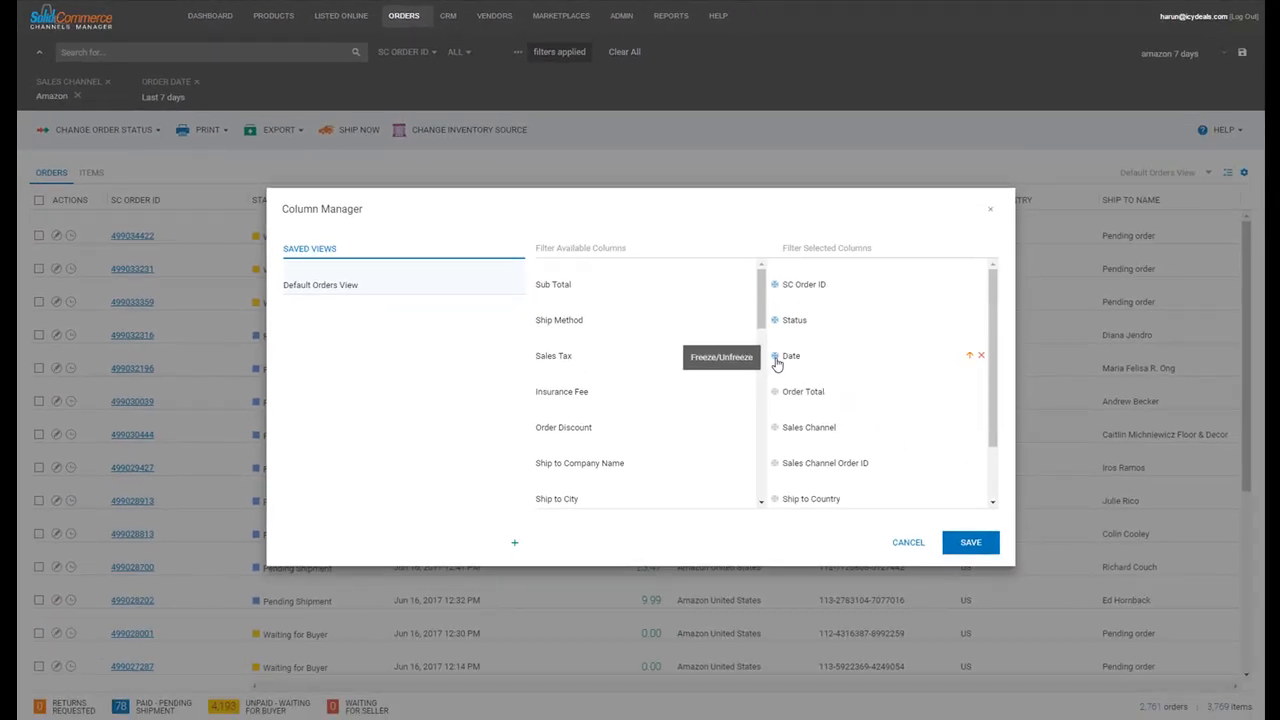
{"action": "left_click", "coordinate": [776, 358]}
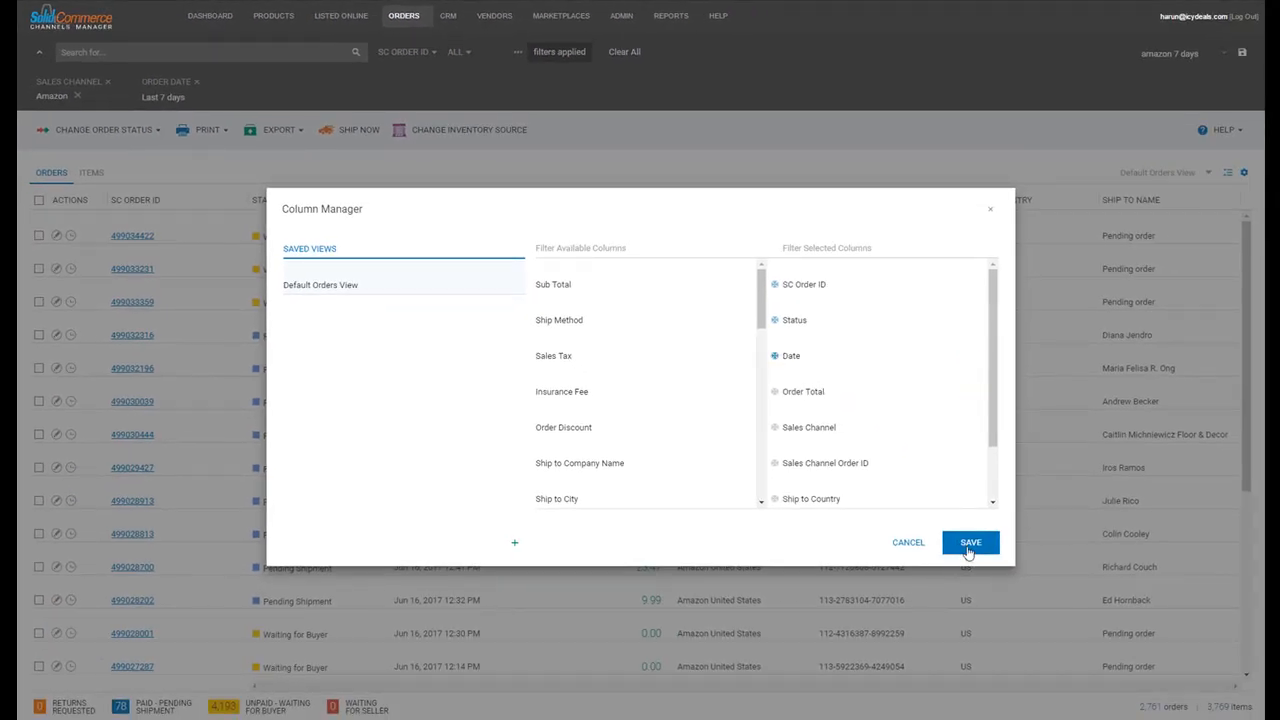
Begin naming a new column view, then cancel, discarding all column changes.
{"action": "left_click", "coordinate": [352, 283]}
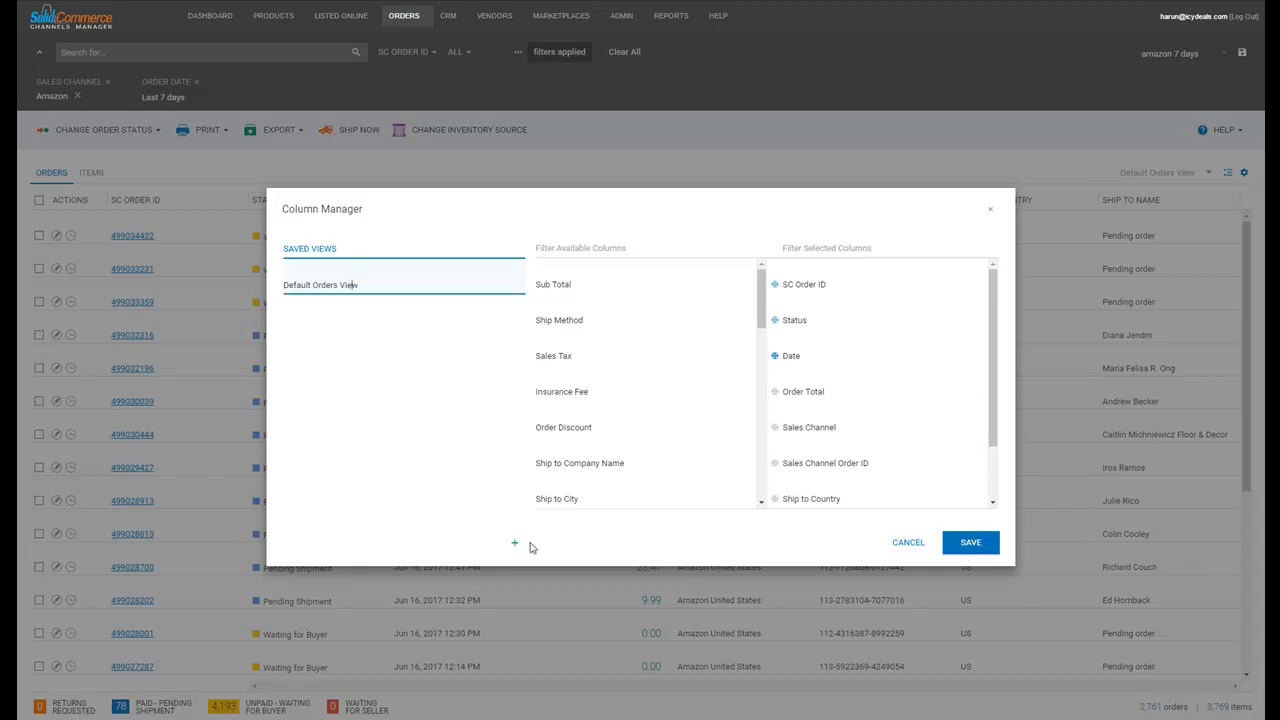
{"action": "left_click", "coordinate": [517, 547]}
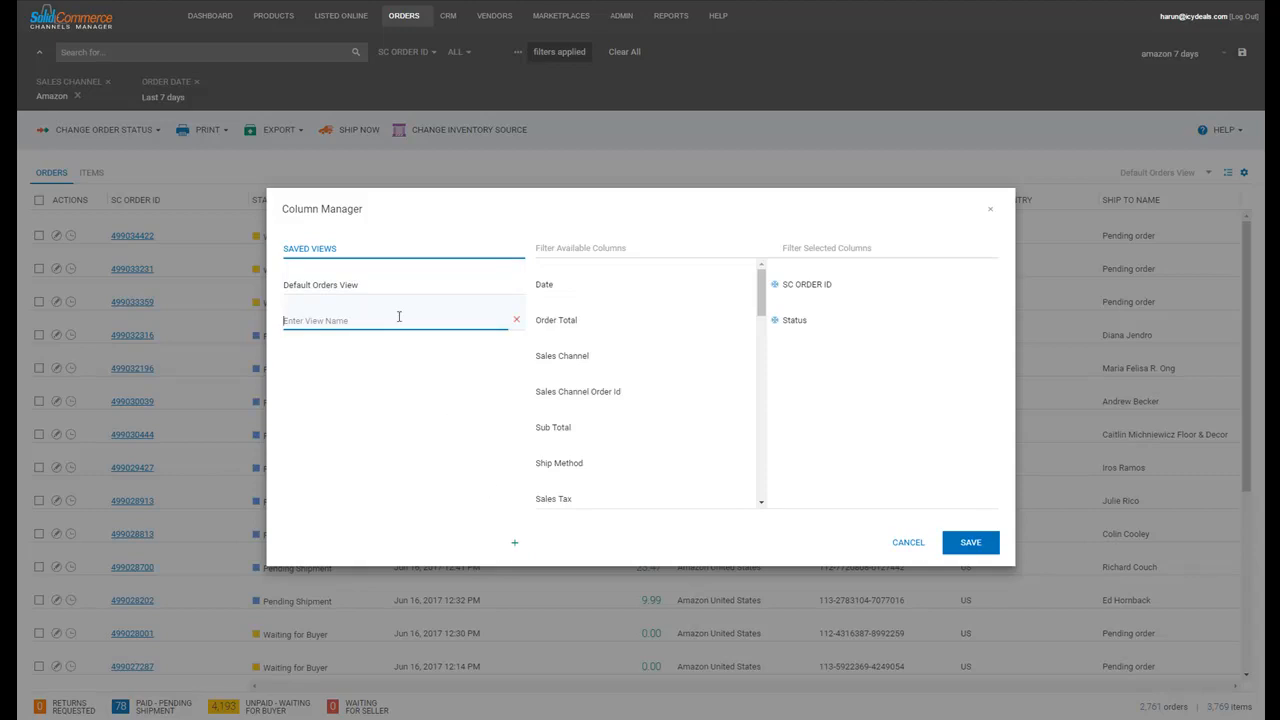
{"action": "type", "text": "m"}
{"action": "left_click", "coordinate": [916, 543]}
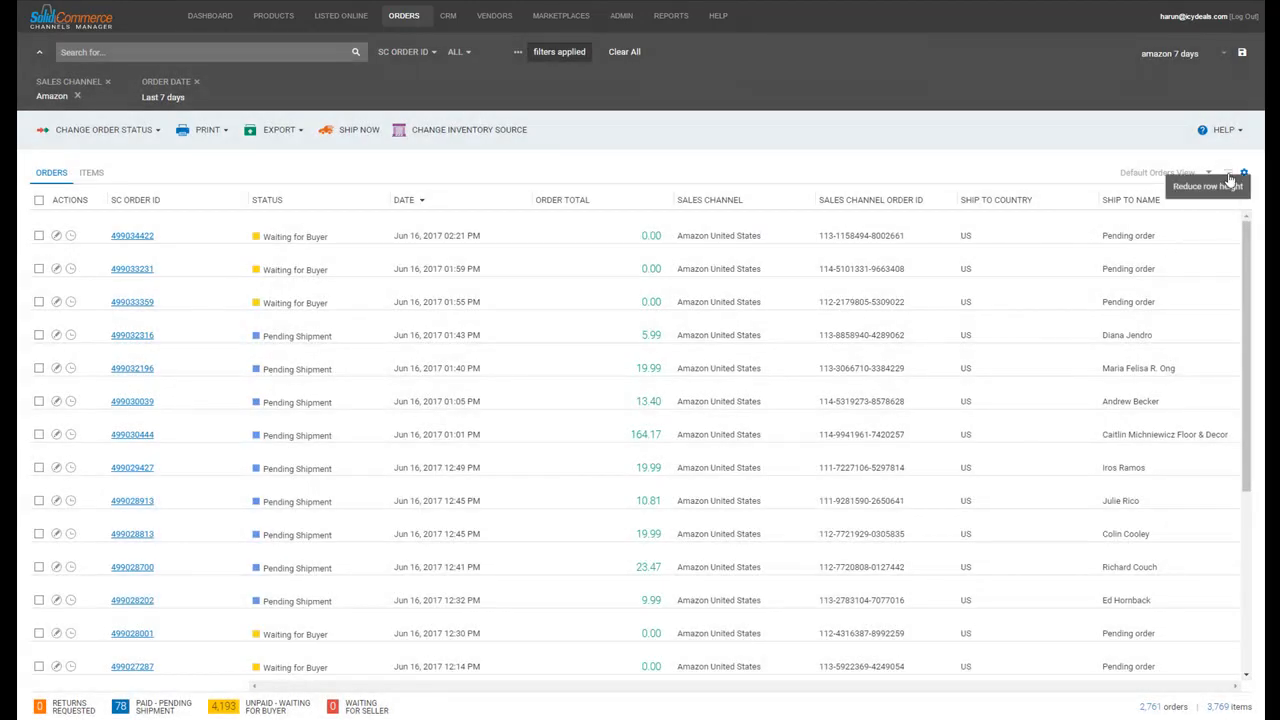
{"action": "left_click", "coordinate": [1229, 177]}
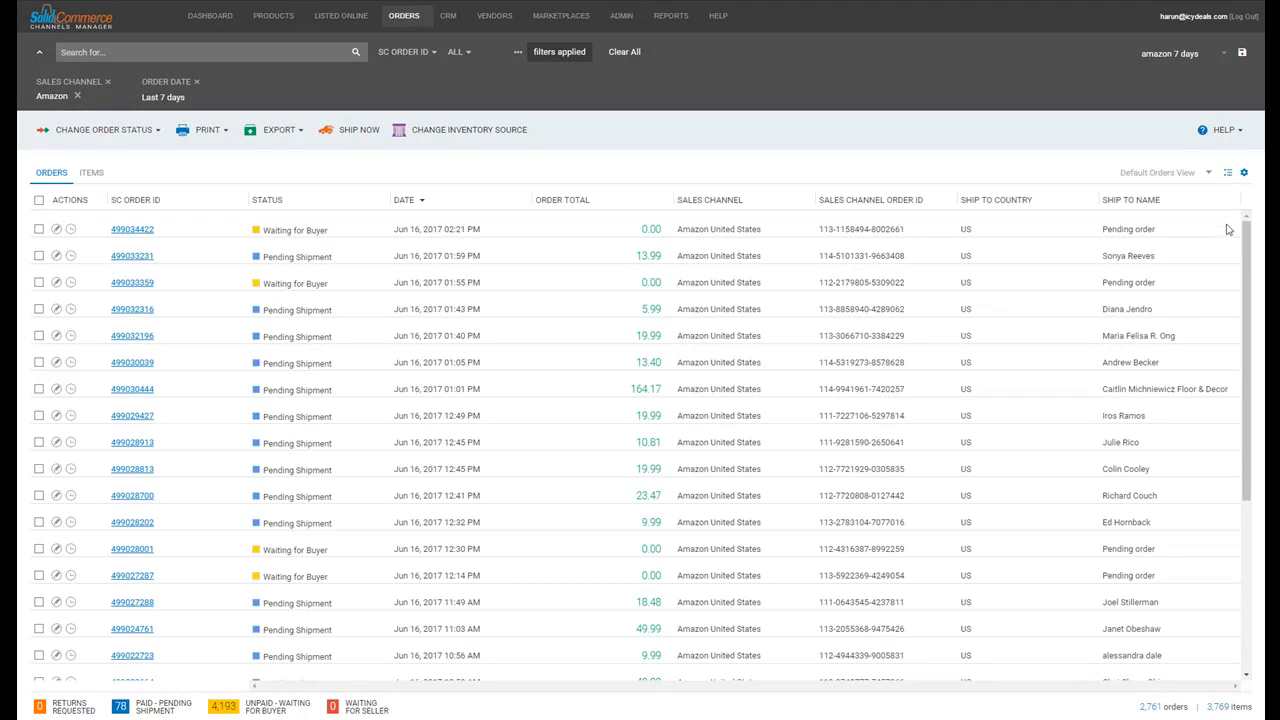
{"action": "left_click", "coordinate": [1229, 174]}
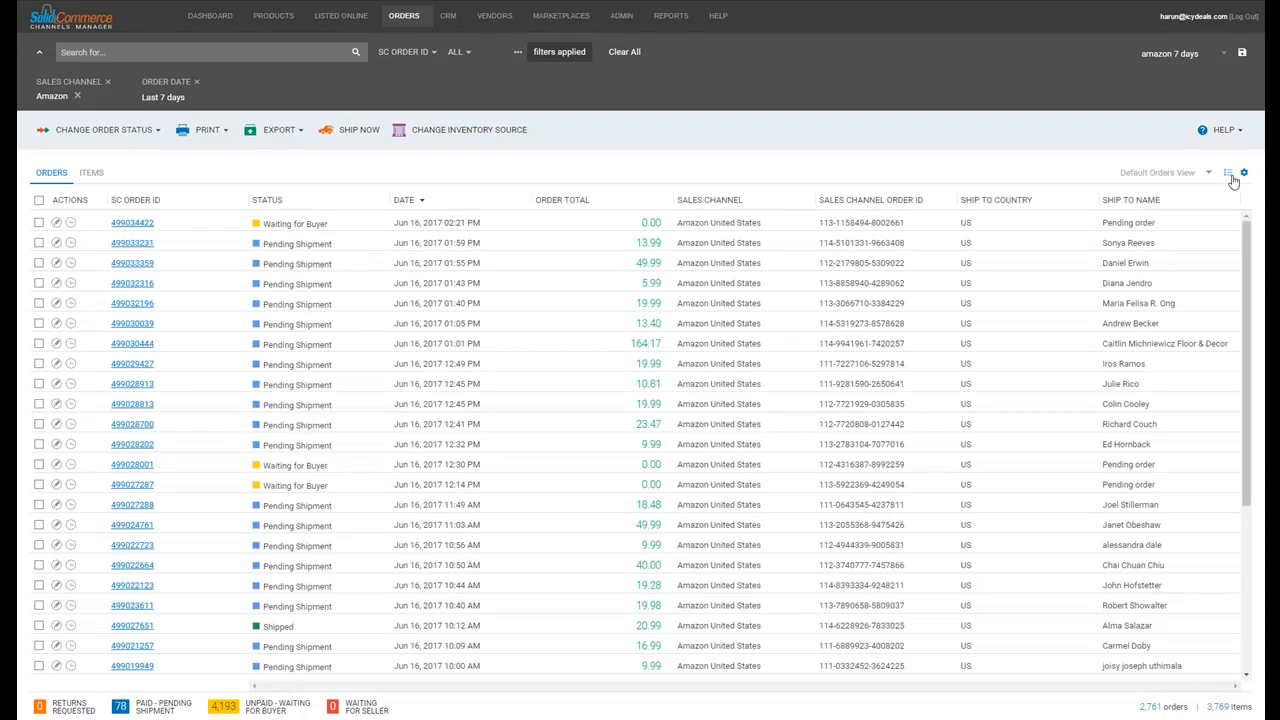
{"action": "left_click", "coordinate": [1229, 174]}
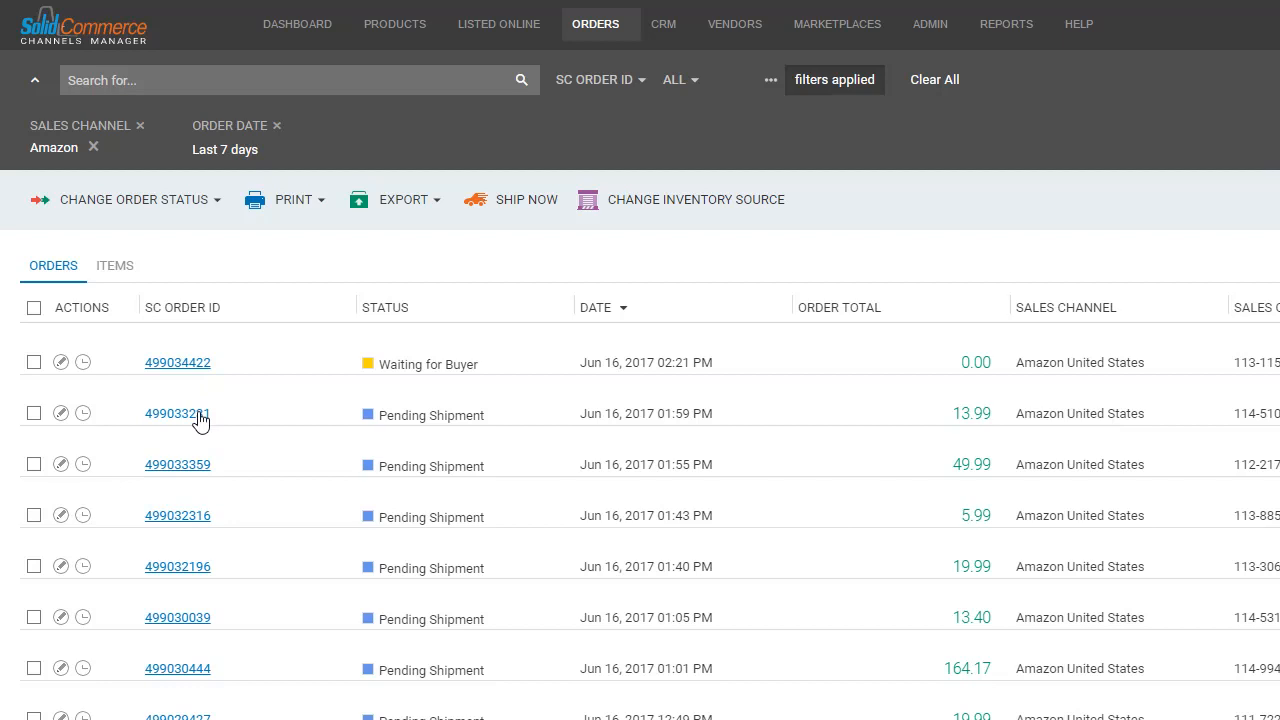
{"action": "left_click", "coordinate": [199, 418]}
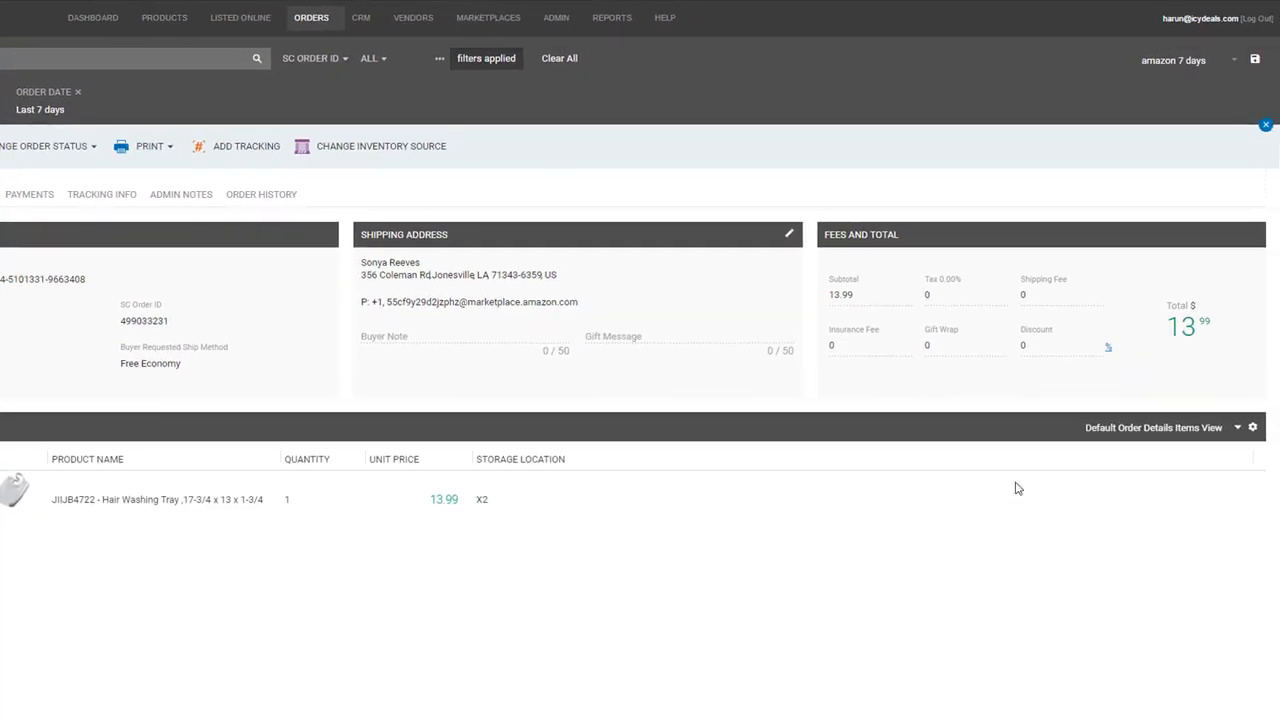
{"action": "left_click", "coordinate": [1252, 428]}
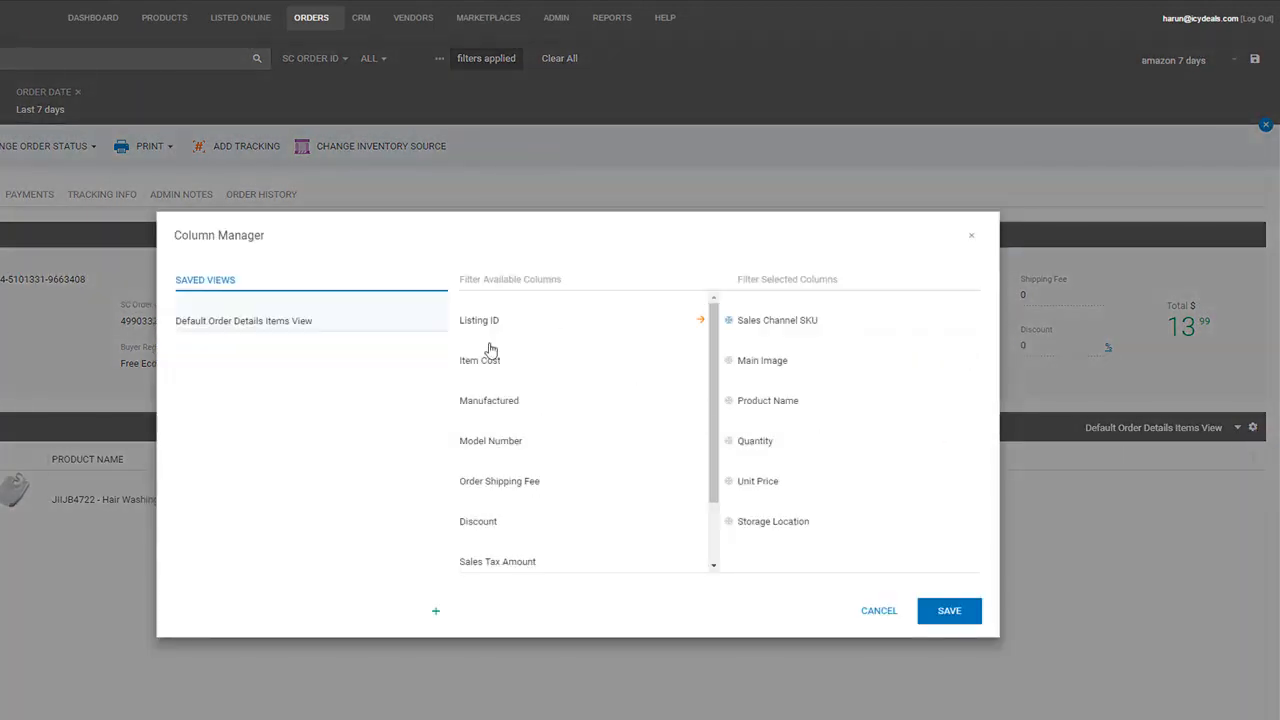
{"action": "left_click", "coordinate": [973, 243]}
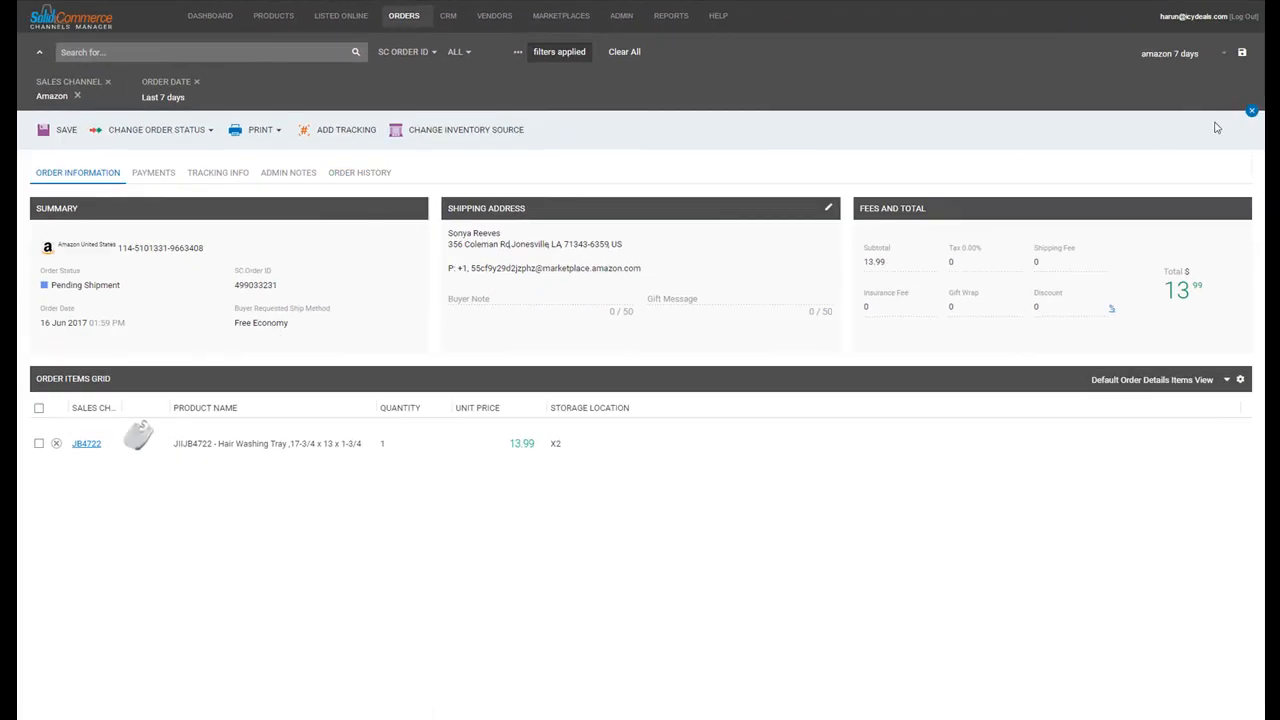
{"action": "left_click", "coordinate": [1252, 111]}
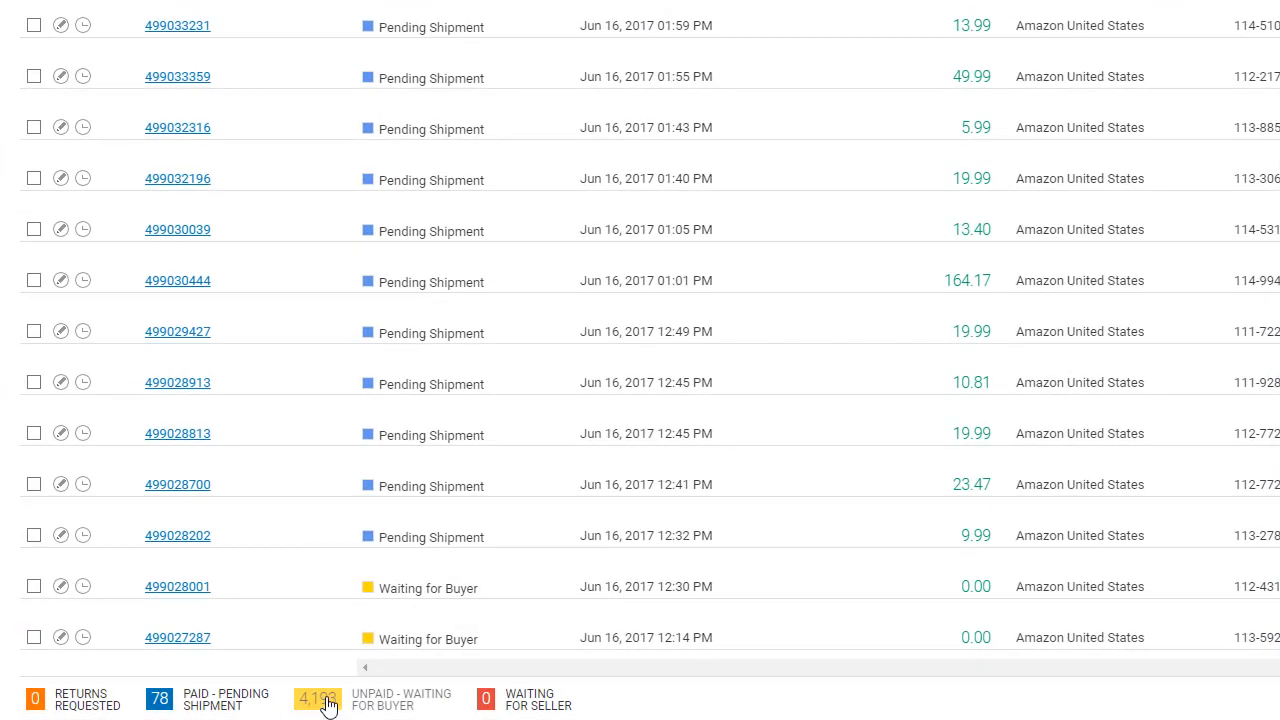
Show the 4,193 orders with status Unpaid - Waiting for Buyer from the status bar.
{"action": "left_click", "coordinate": [329, 705]}
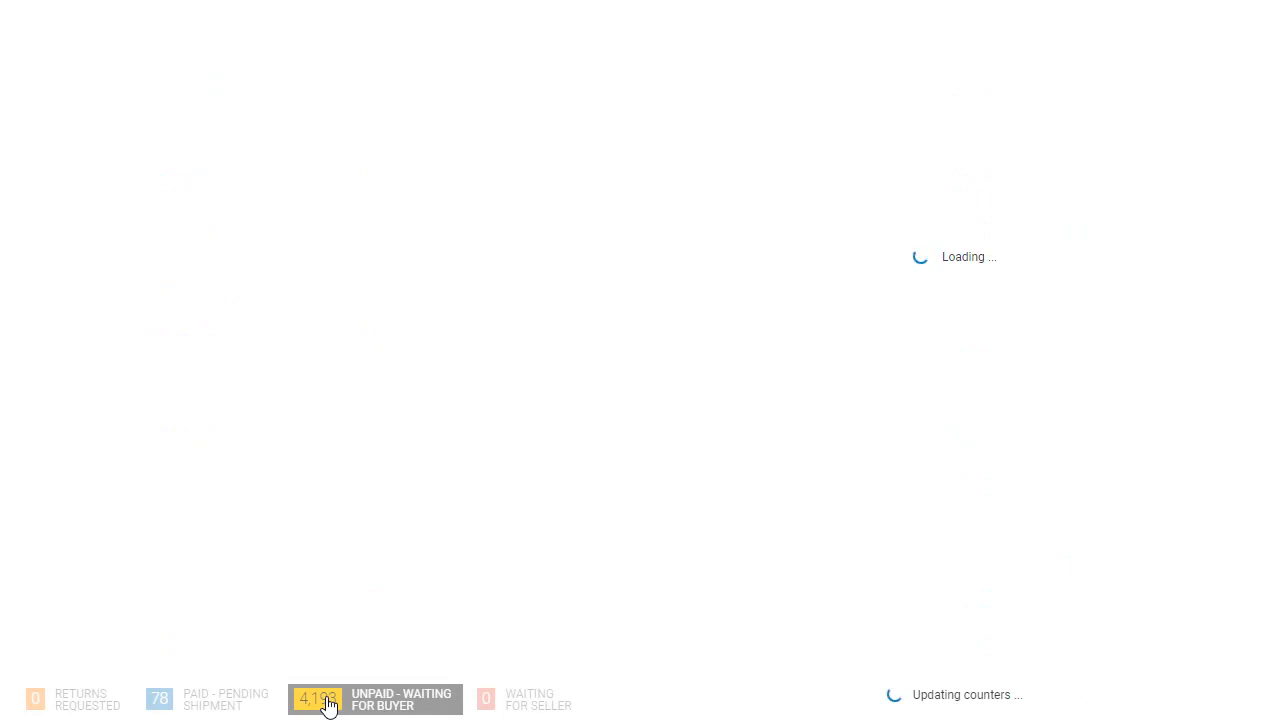